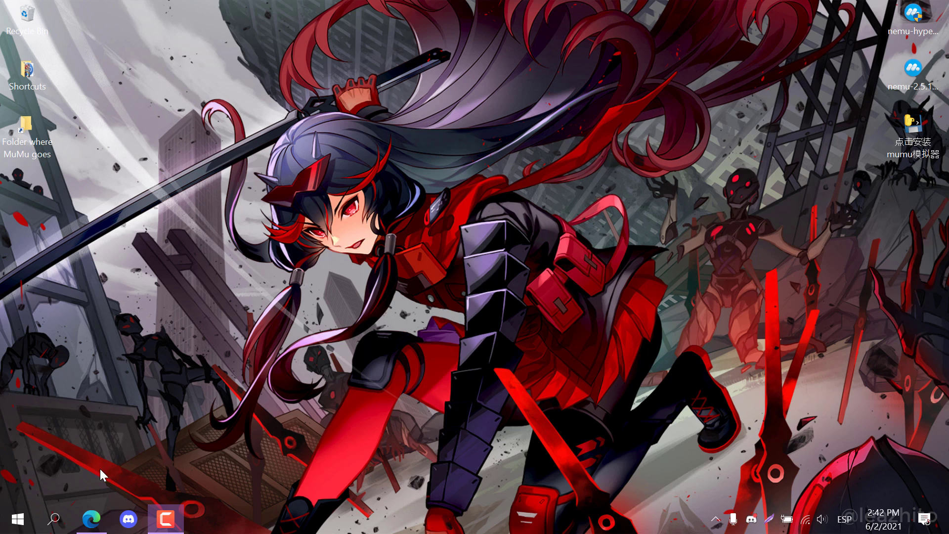
- In Edge, check the nemu download page and the recent downloads, then go to the SBUpload tab
click(97, 519)
click(273, 40)
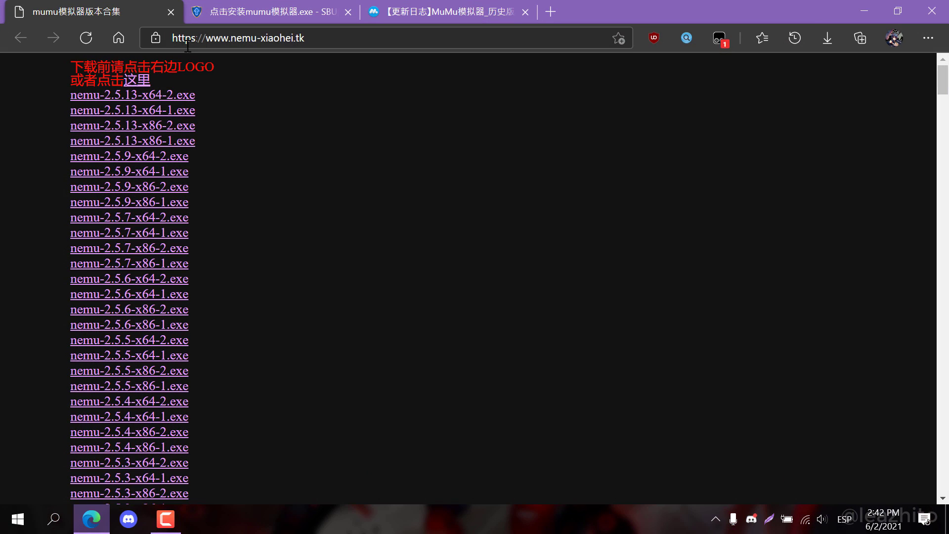
drag(305, 38, 158, 38)
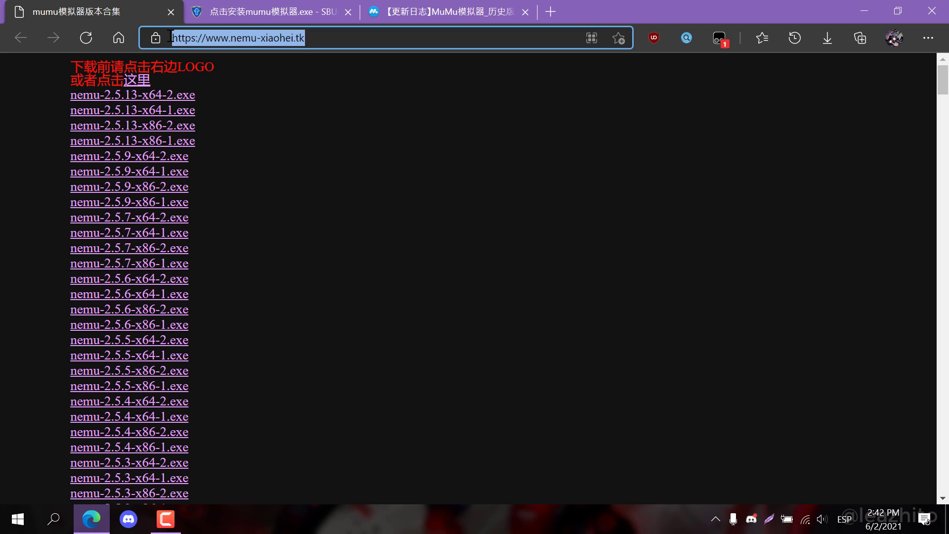
click(329, 108)
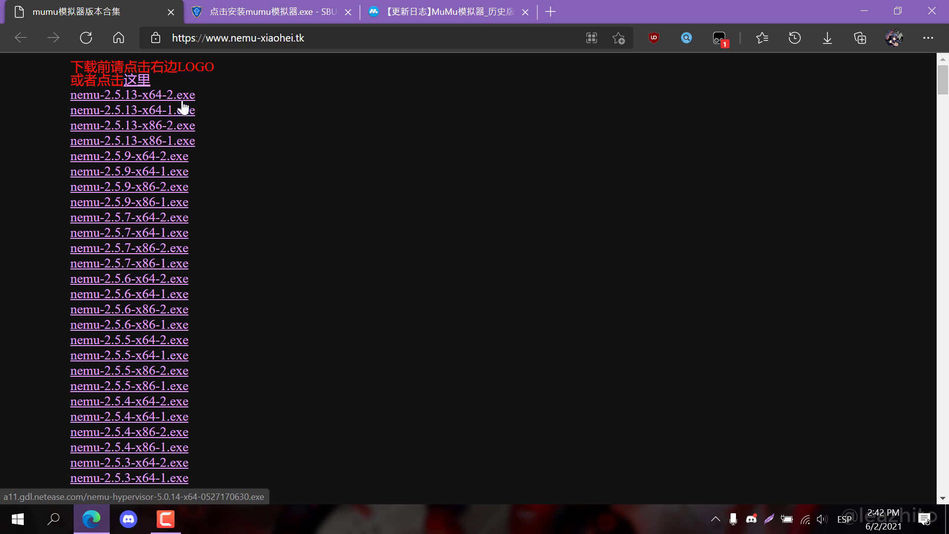
click(826, 46)
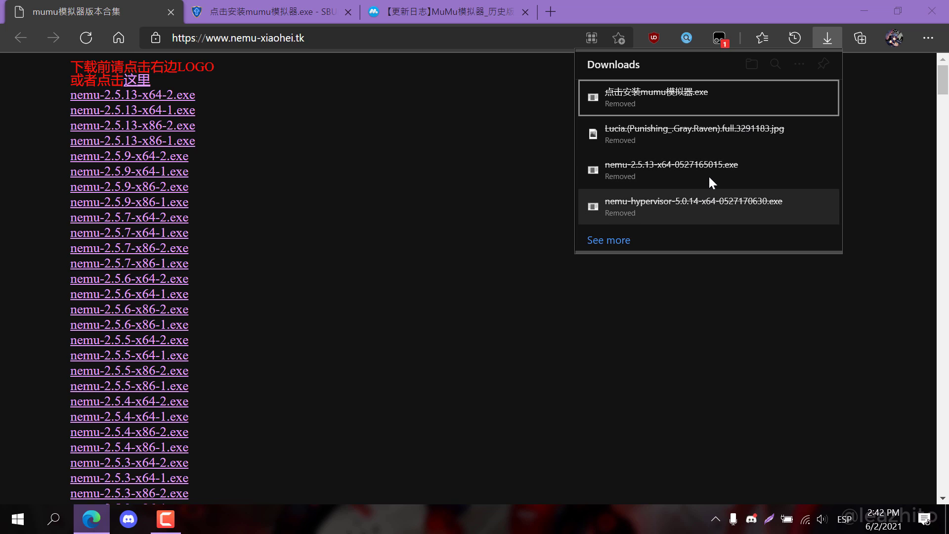
click(403, 176)
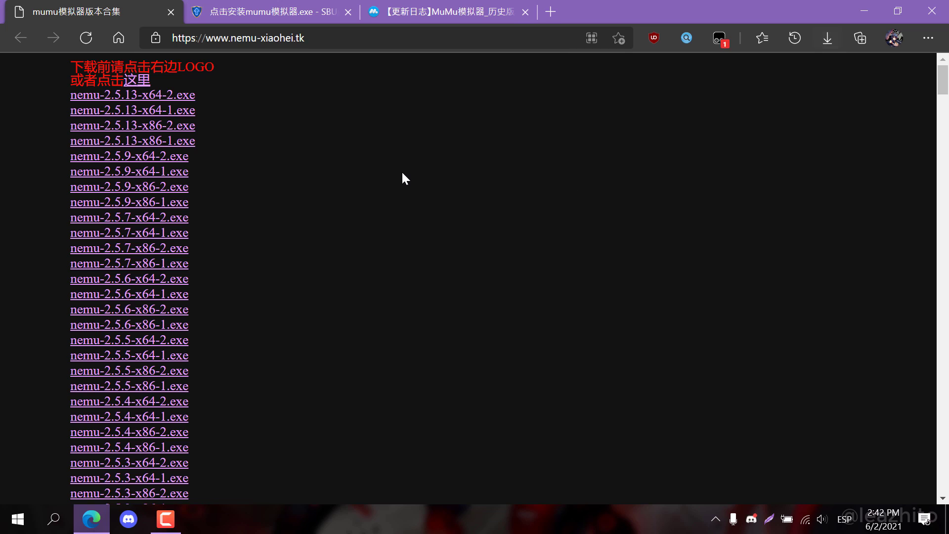
click(256, 13)
- Inspect the SBUpload page for 点击安装mumu模拟器.exe, checking its address, title and file size
click(174, 35)
drag(174, 35, 628, 36)
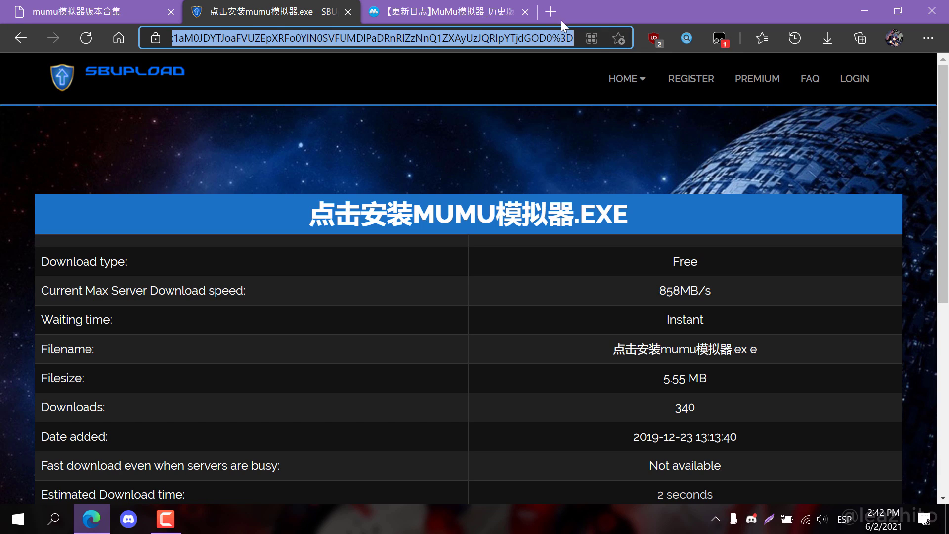
click(662, 209)
scroll(663, 210, down, 1)
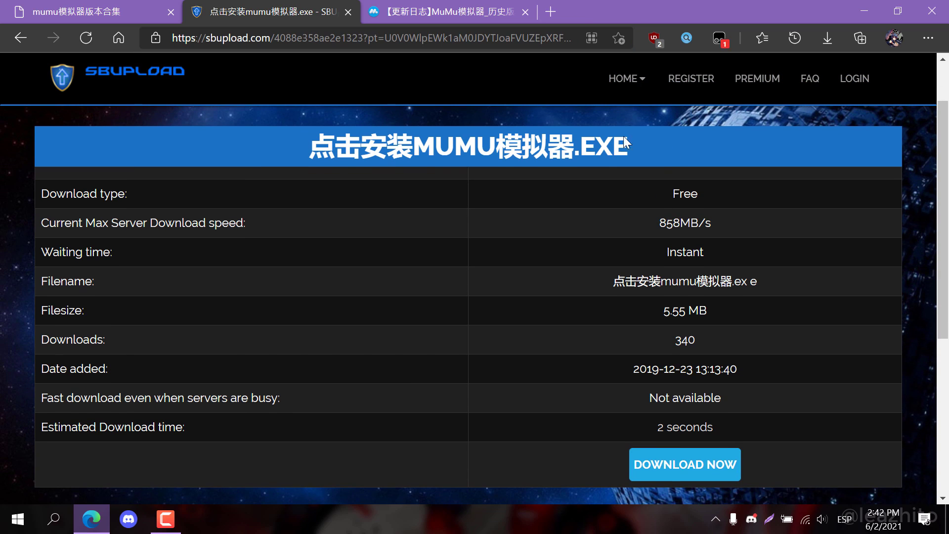
drag(316, 140, 633, 148)
drag(663, 310, 710, 311)
click(710, 311)
scroll(710, 310, down, 1)
scroll(716, 312, down, 1)
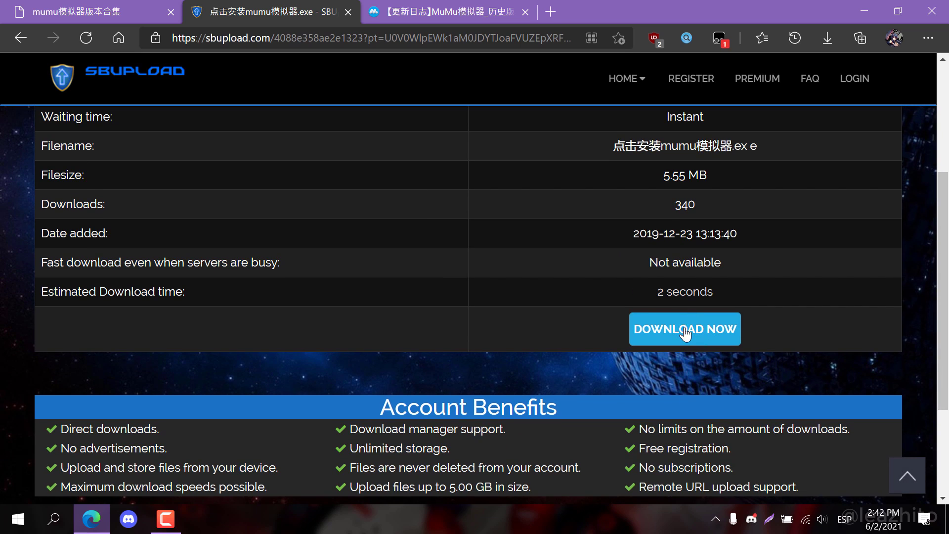
- Download the MuMu installer exe and confirm it appears in the downloads list
click(686, 321)
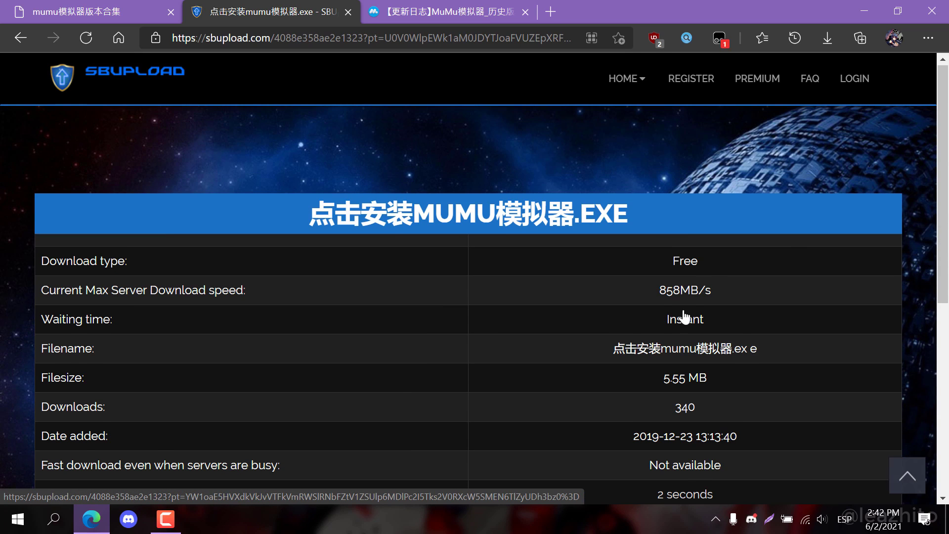
click(827, 40)
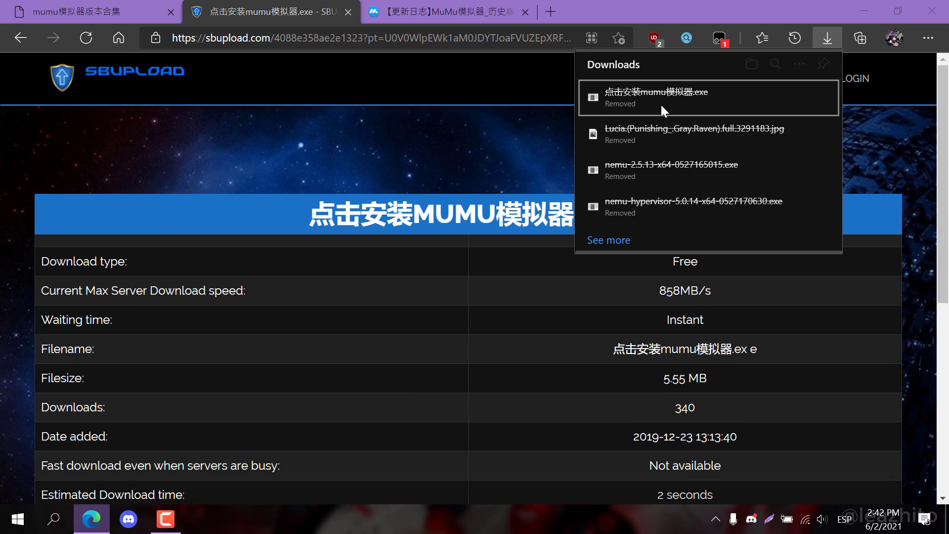
click(483, 285)
- Minimize Edge and gather the three MuMu installer icons near the desktop centre
click(862, 11)
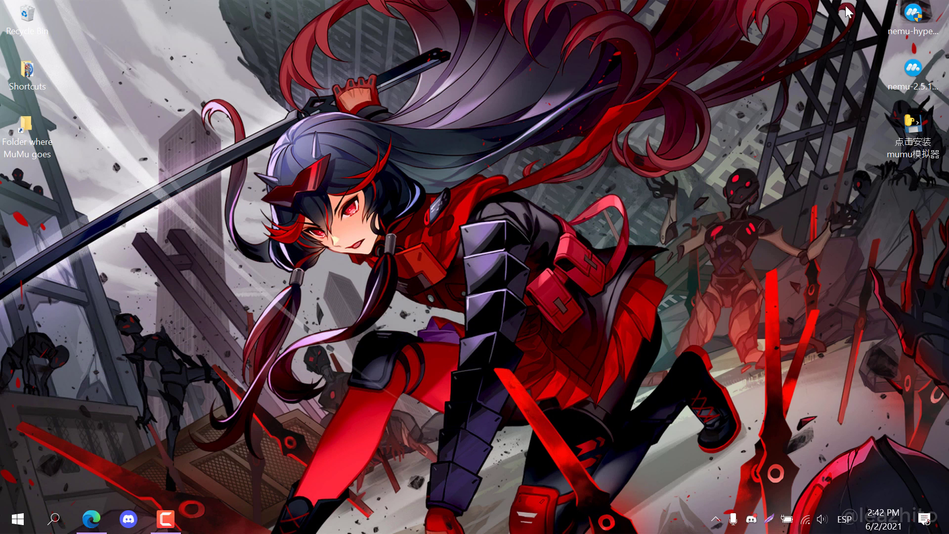
drag(861, 12, 940, 161)
drag(908, 145, 624, 291)
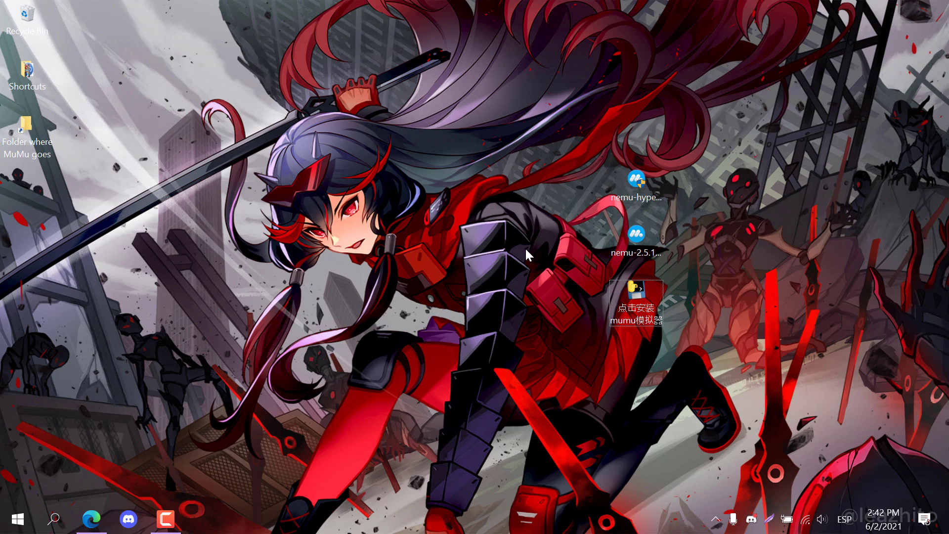
- Navigate File Explorer to C:\Program Files\MuMu Player 64
double_click(29, 131)
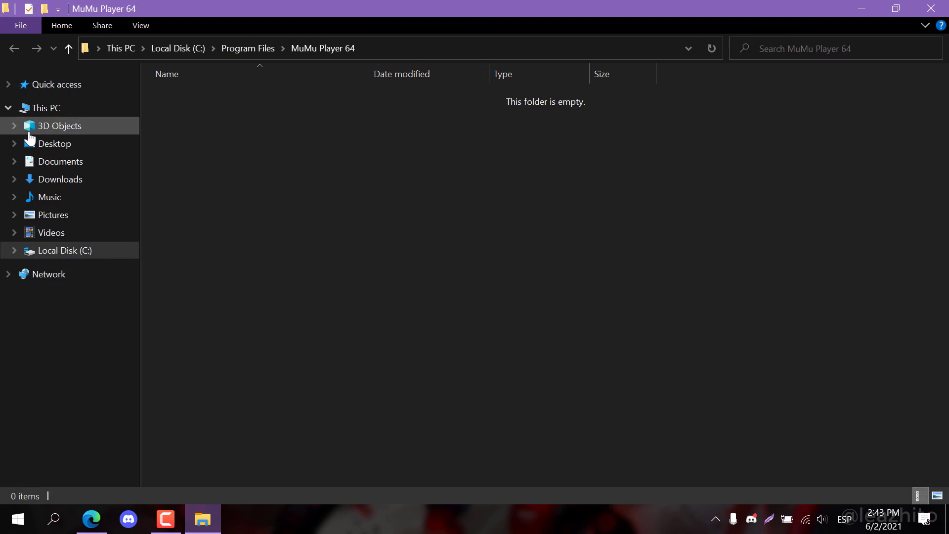
click(248, 48)
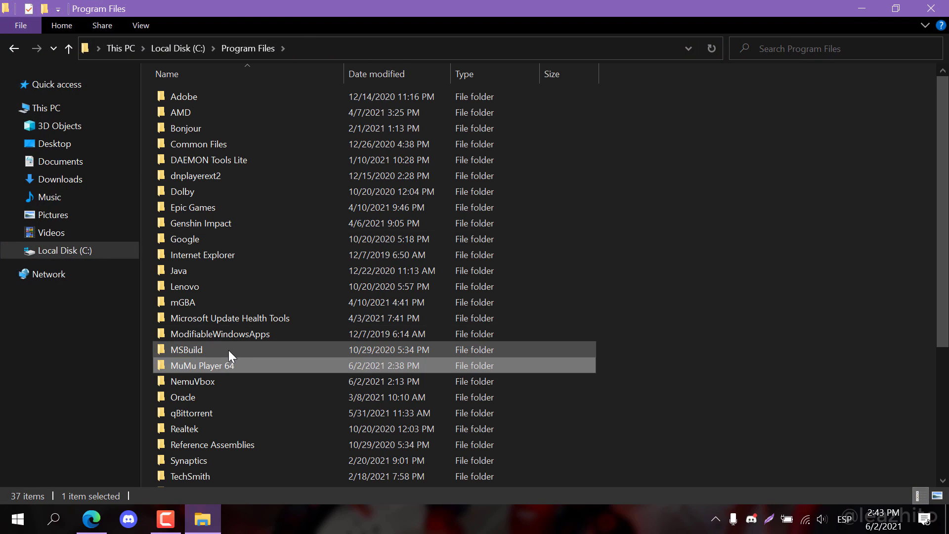
click(588, 187)
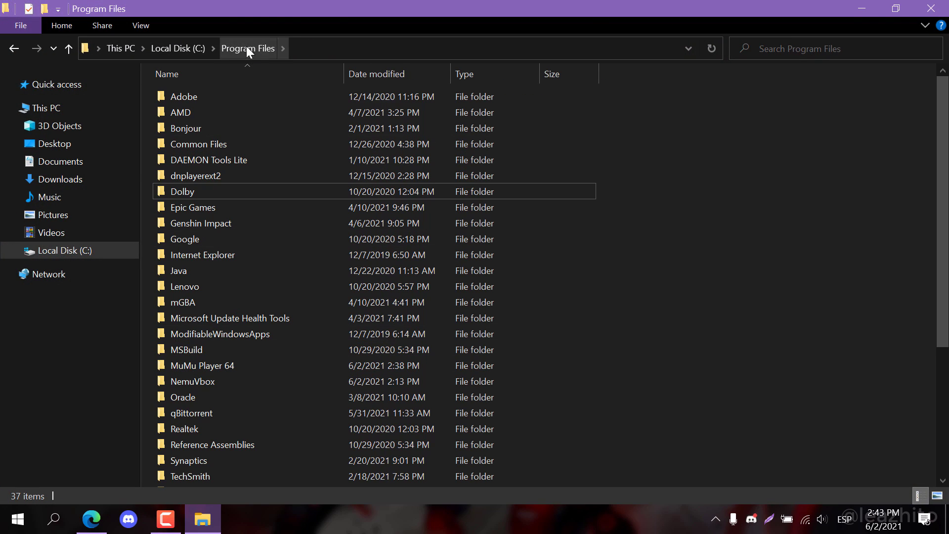
click(201, 49)
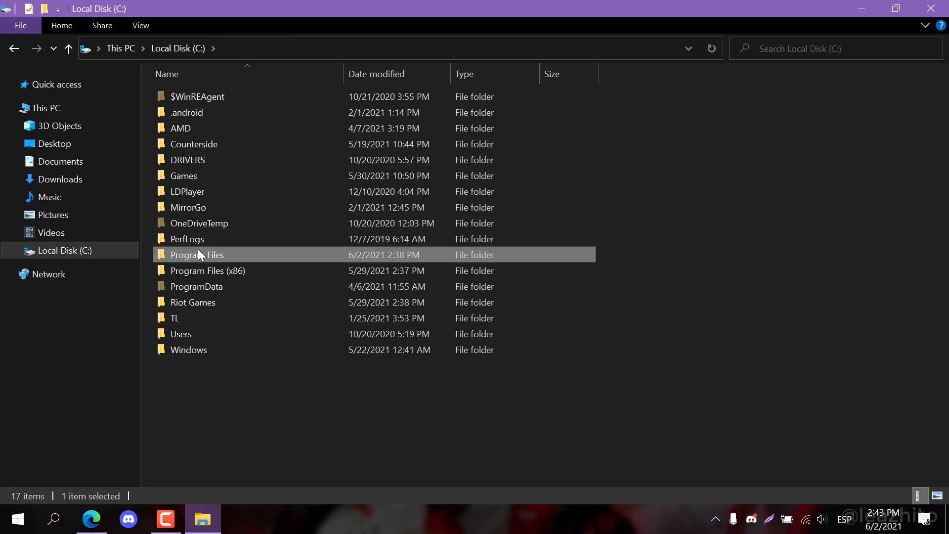
double_click(201, 253)
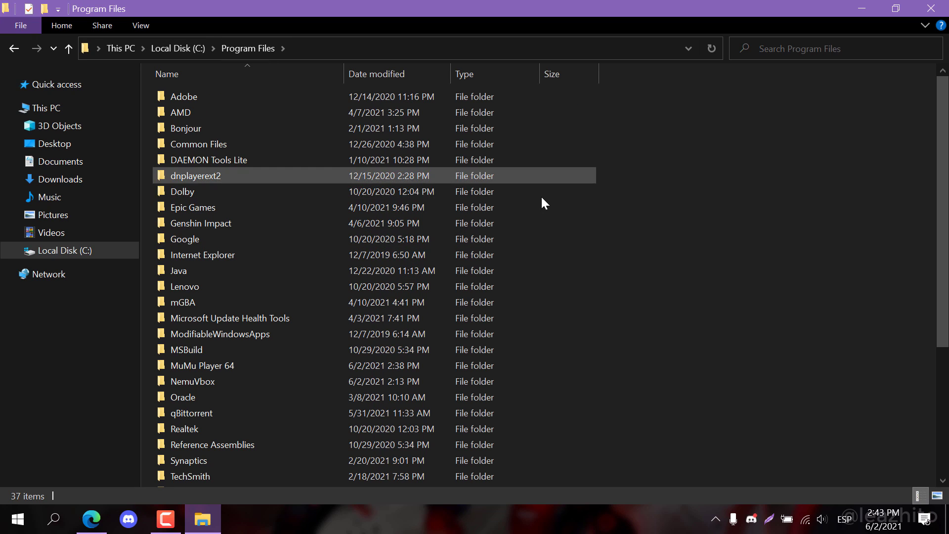
click(538, 365)
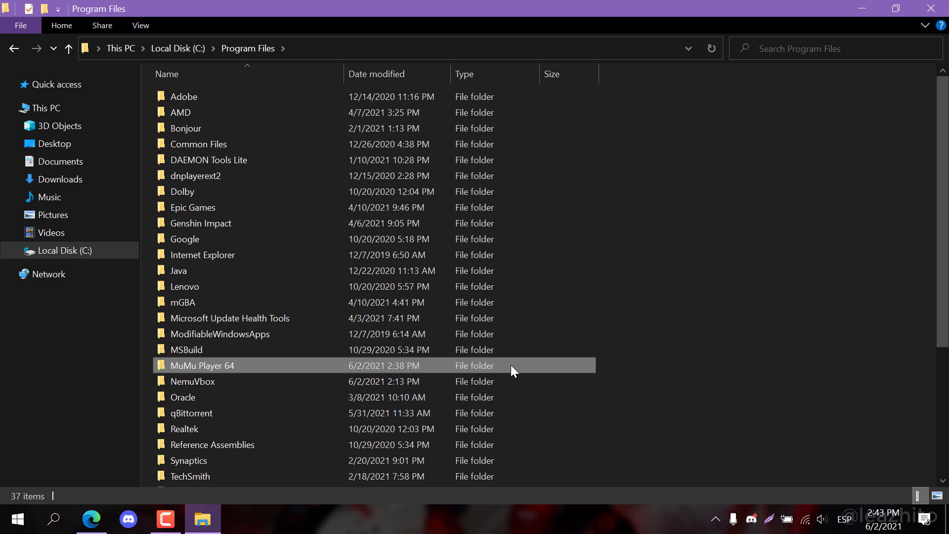
double_click(402, 362)
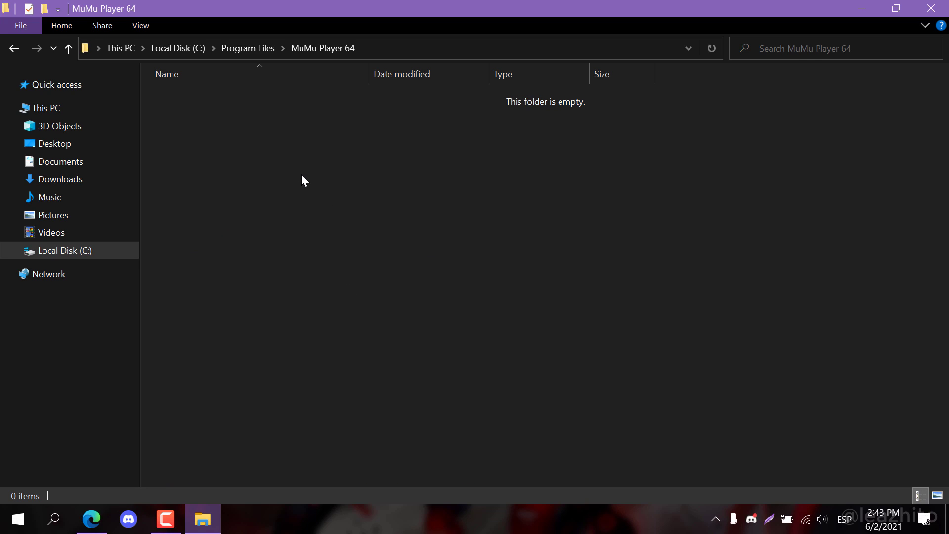
- Move the three installers into MuMu Player 64, granting administrator permission for all items
click(862, 9)
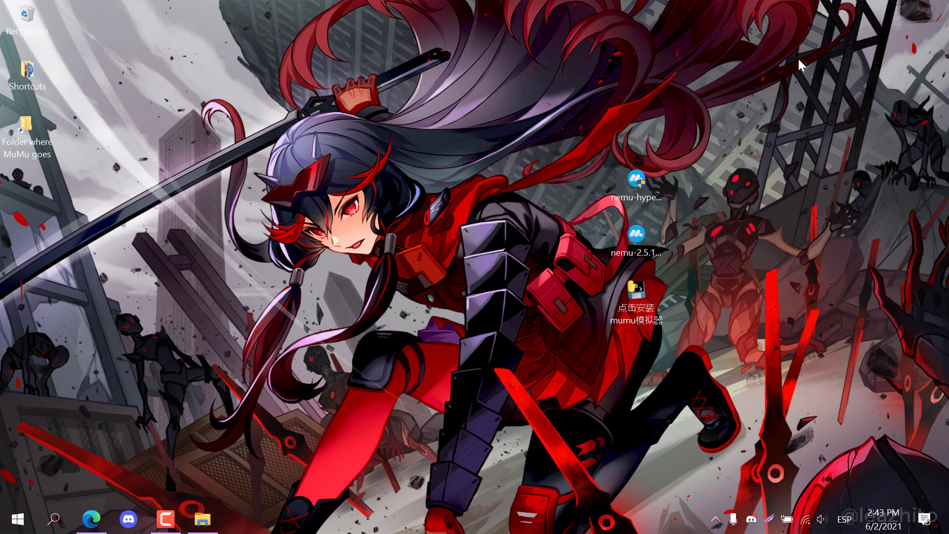
drag(567, 143, 752, 346)
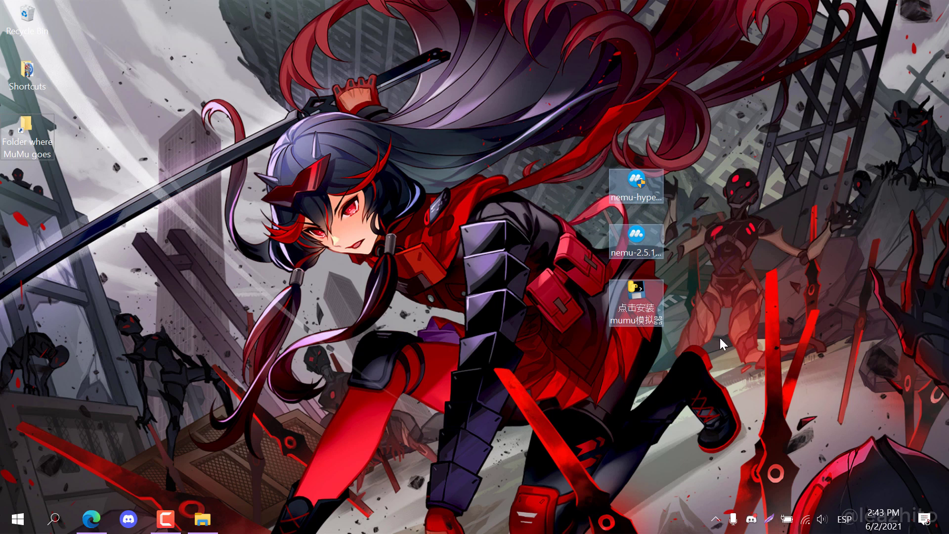
drag(647, 302, 230, 225)
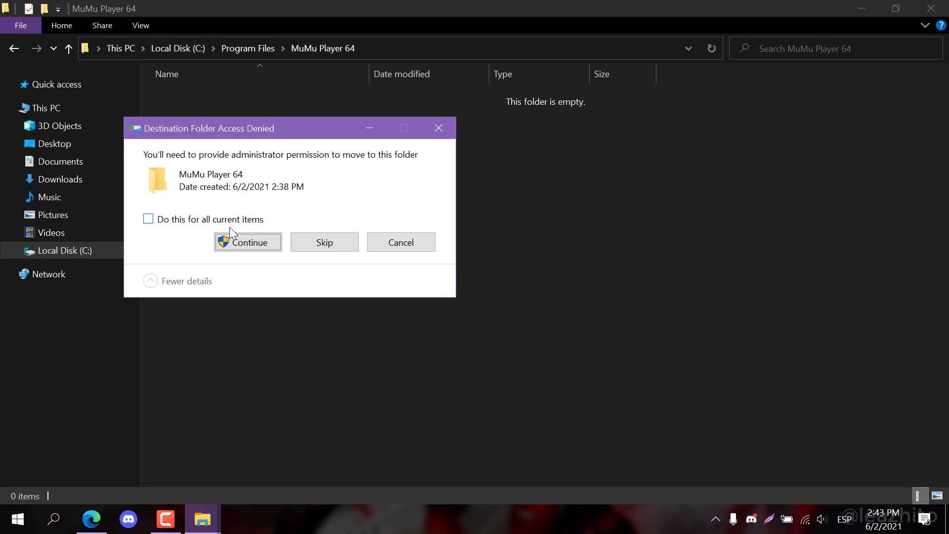
click(176, 220)
click(253, 242)
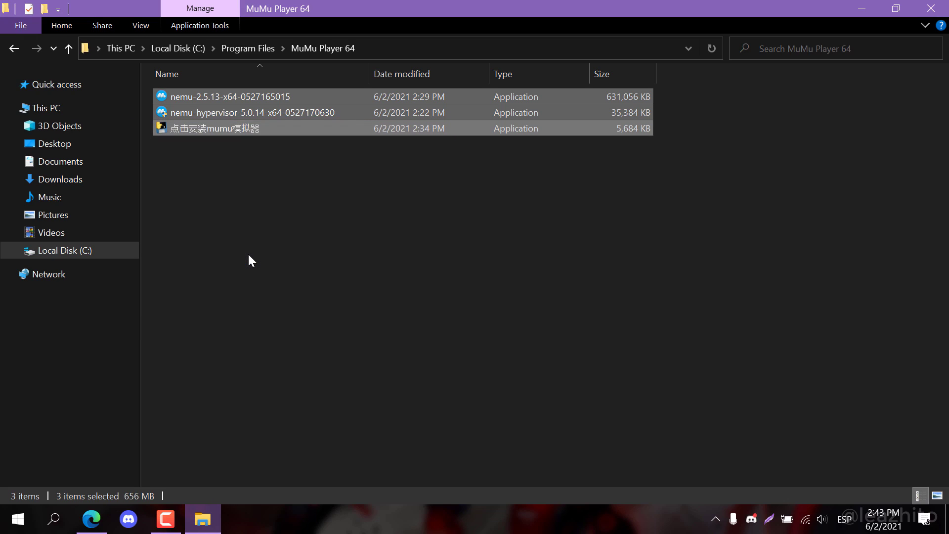
- Run 点击安装mumu模拟器.exe as administrator, bypassing SmartScreen and accepting the UAC prompt
click(247, 253)
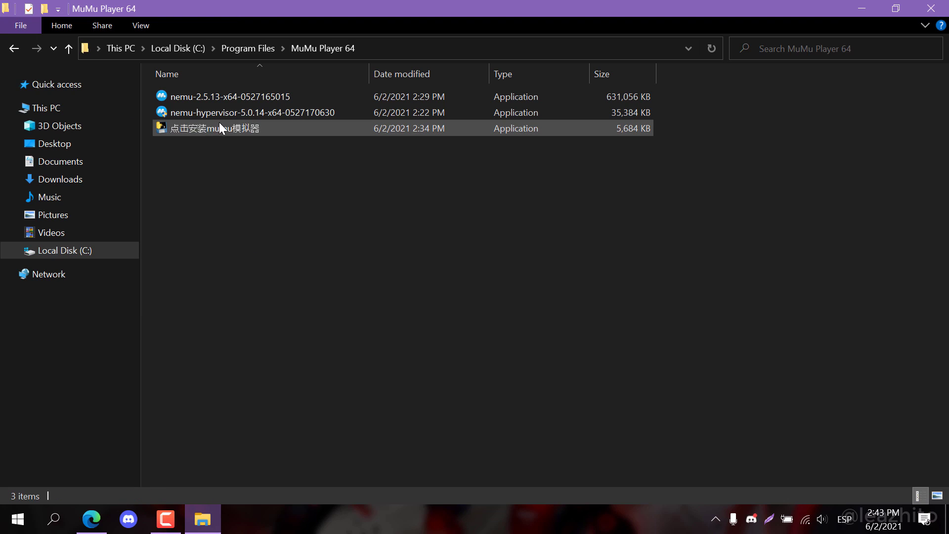
click(196, 126)
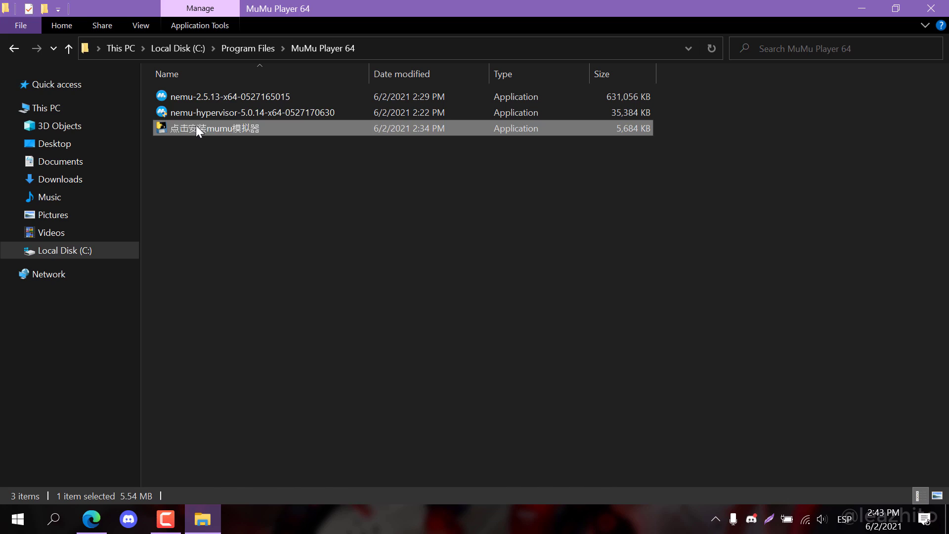
right_click(196, 126)
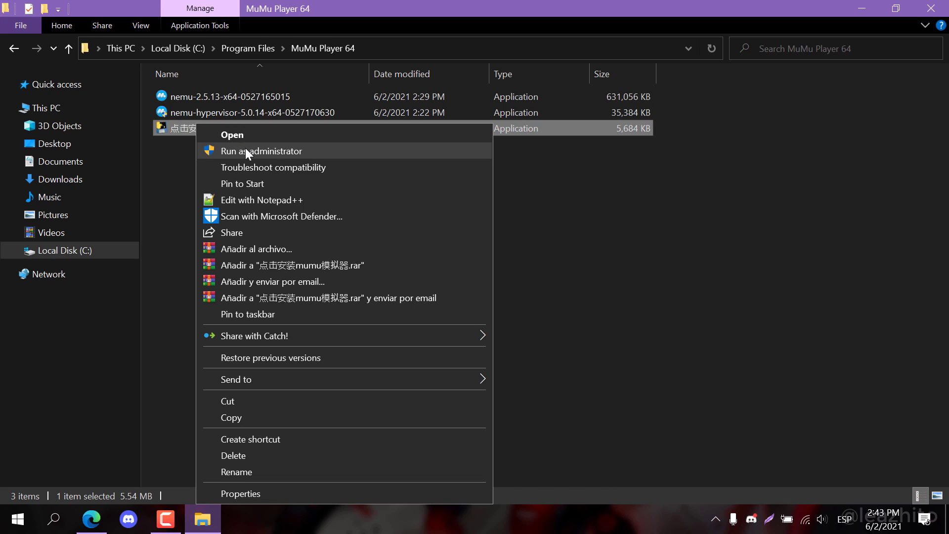
click(242, 151)
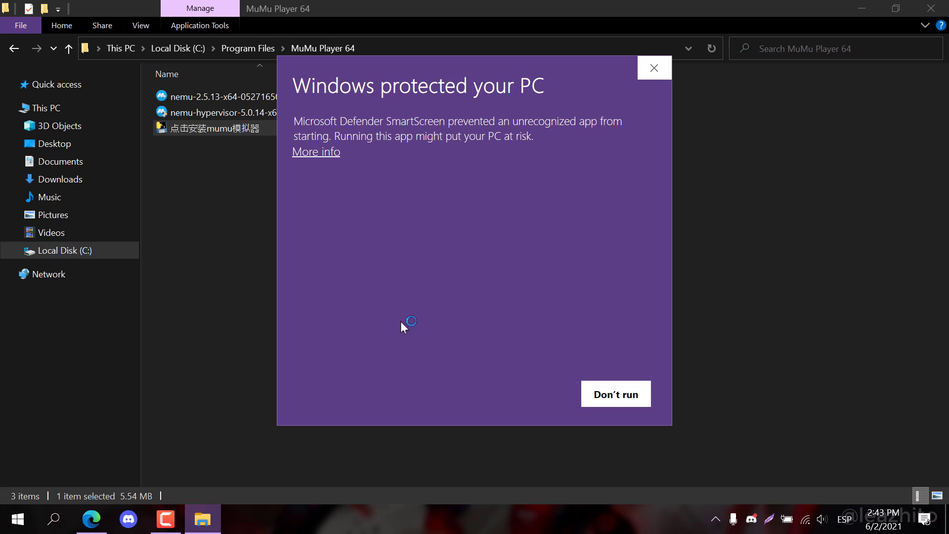
click(322, 152)
click(514, 393)
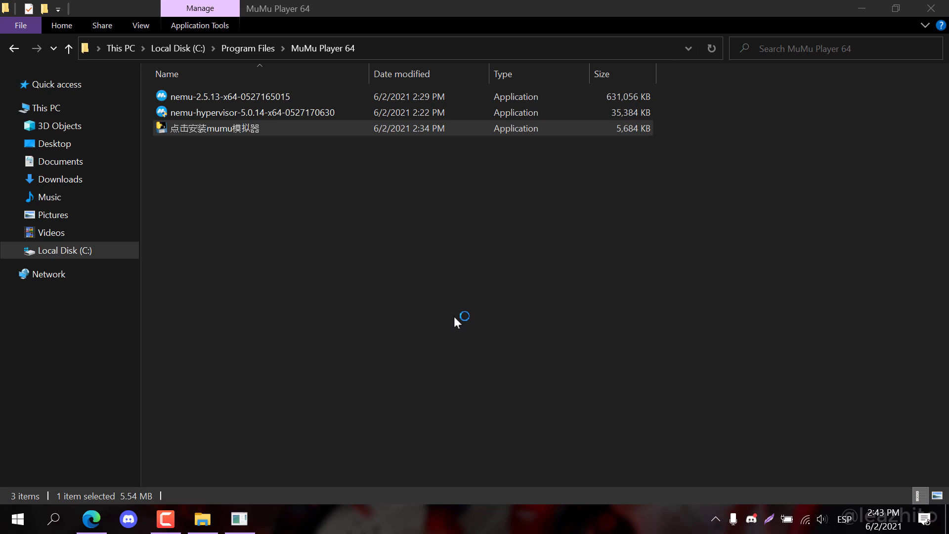
click(382, 375)
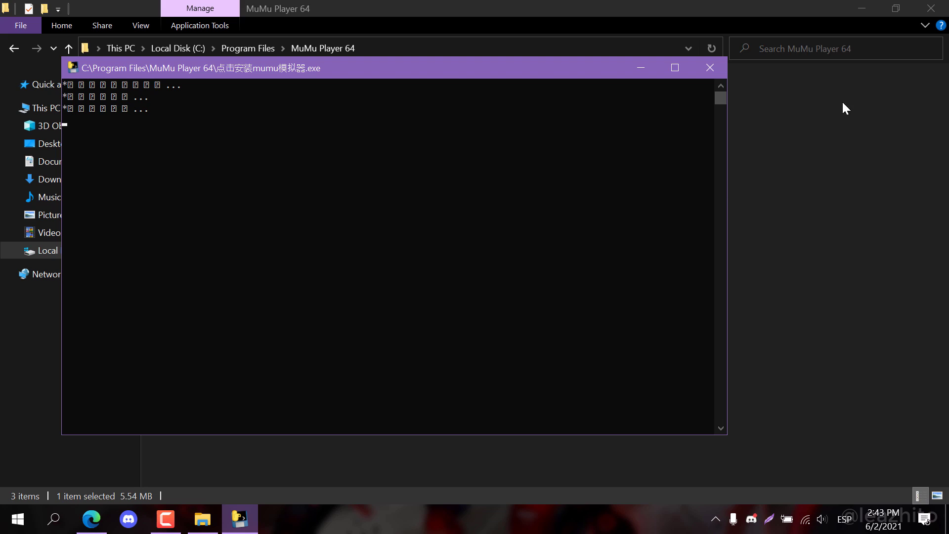
- Let the installer console finish creating the MuMu模拟器 shortcut, then dismiss it with Enter
click(865, 11)
drag(466, 75, 554, 57)
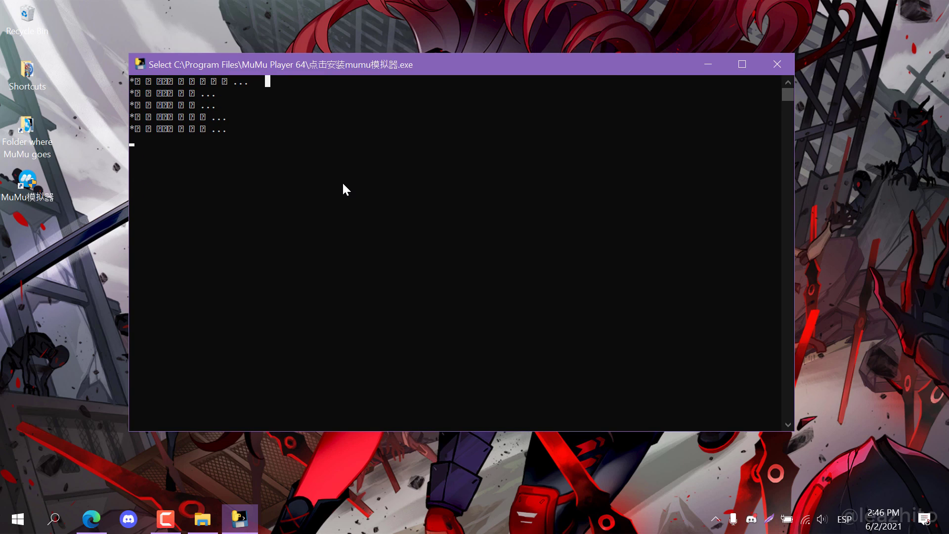
click(29, 196)
click(250, 181)
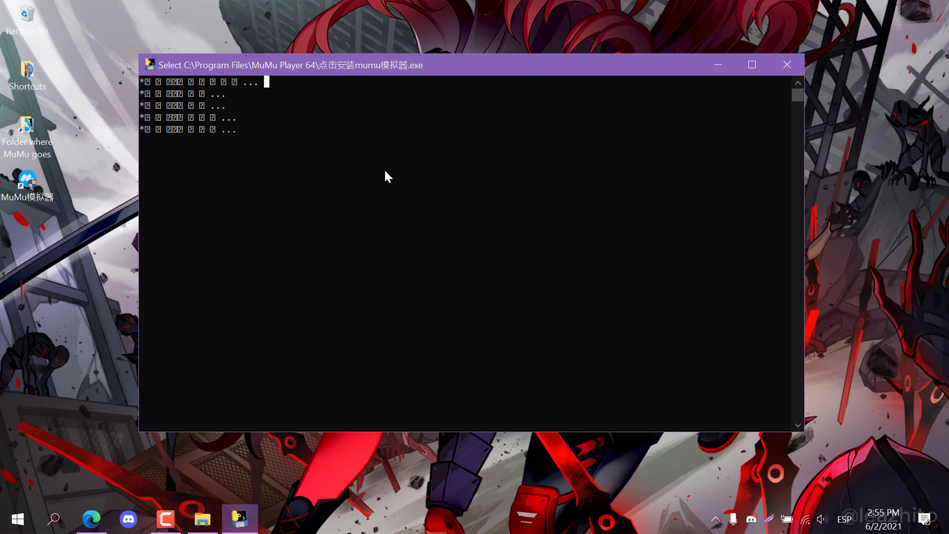
click(385, 172)
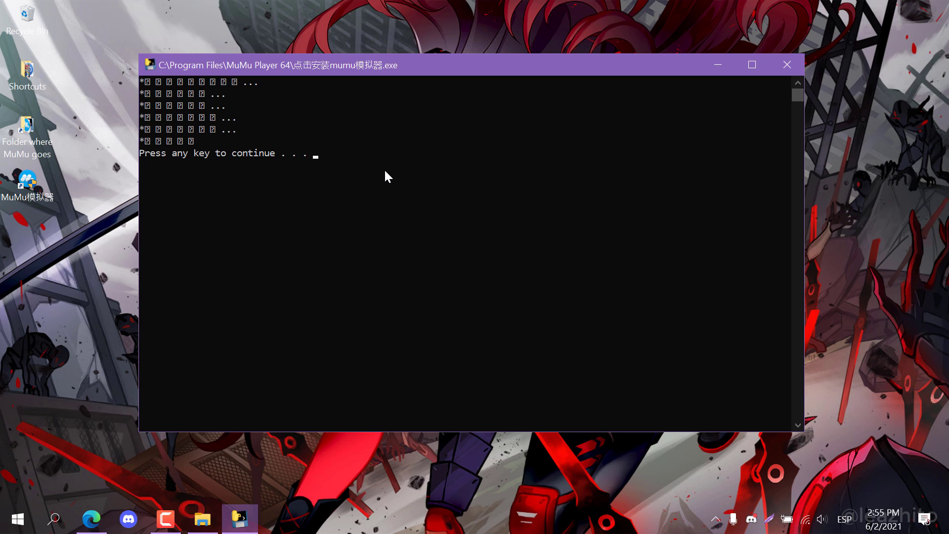
key(Return)
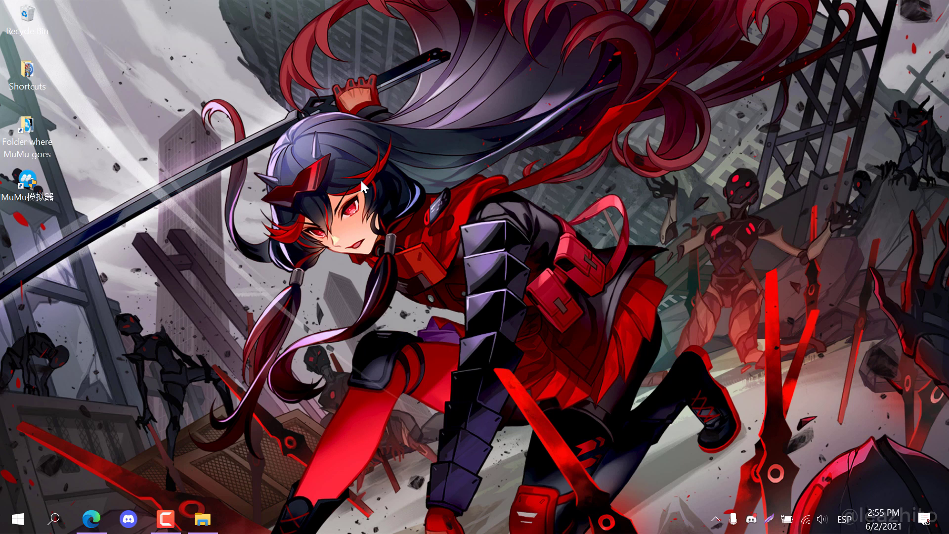
- Confirm the new nemu folder exists in MuMu Player 64, then minimize Explorer
click(202, 520)
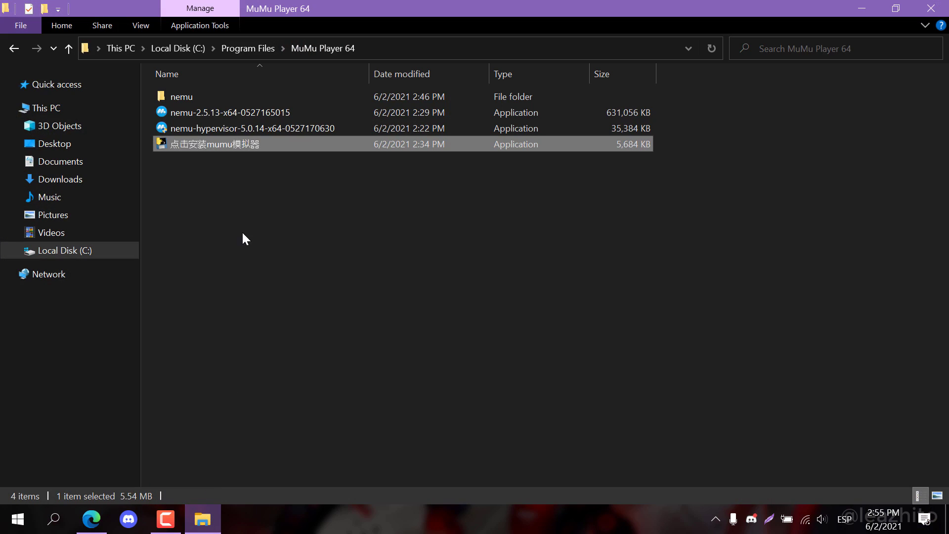
click(175, 95)
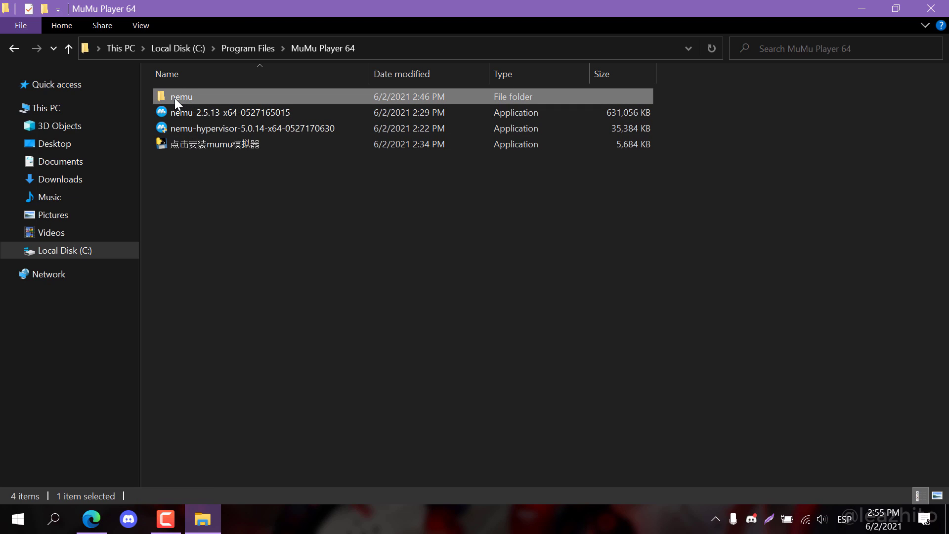
click(284, 232)
click(861, 9)
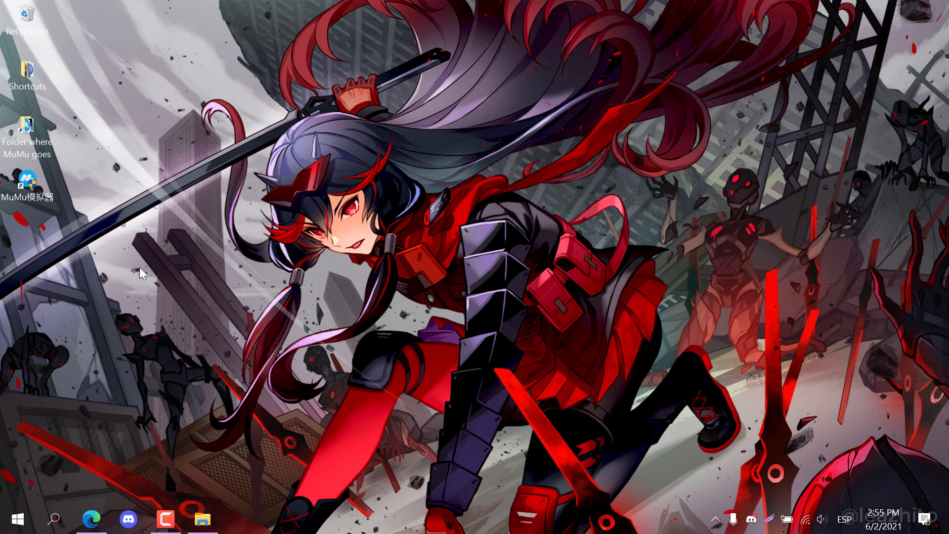
- Launch the MuMu模拟器 desktop shortcut and allow it to run as administrator
drag(32, 188, 117, 117)
double_click(135, 133)
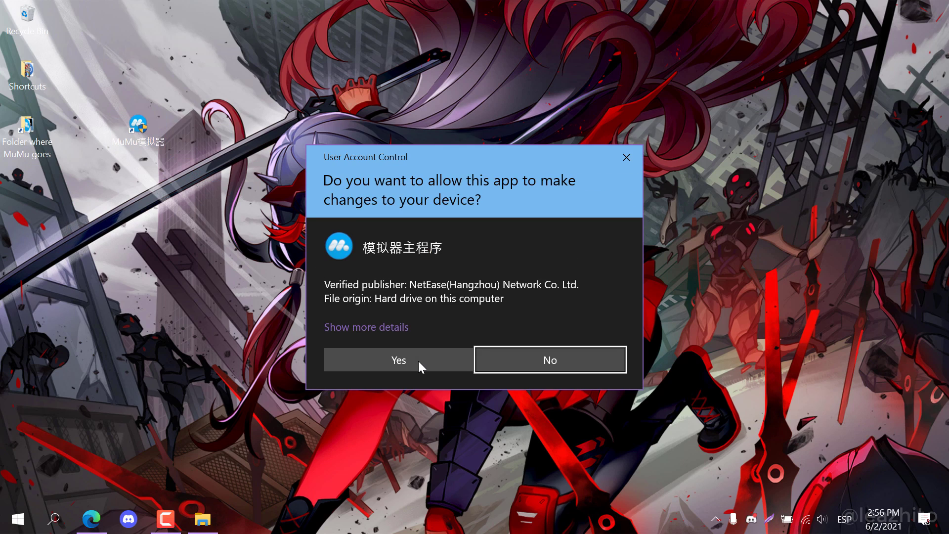
click(418, 361)
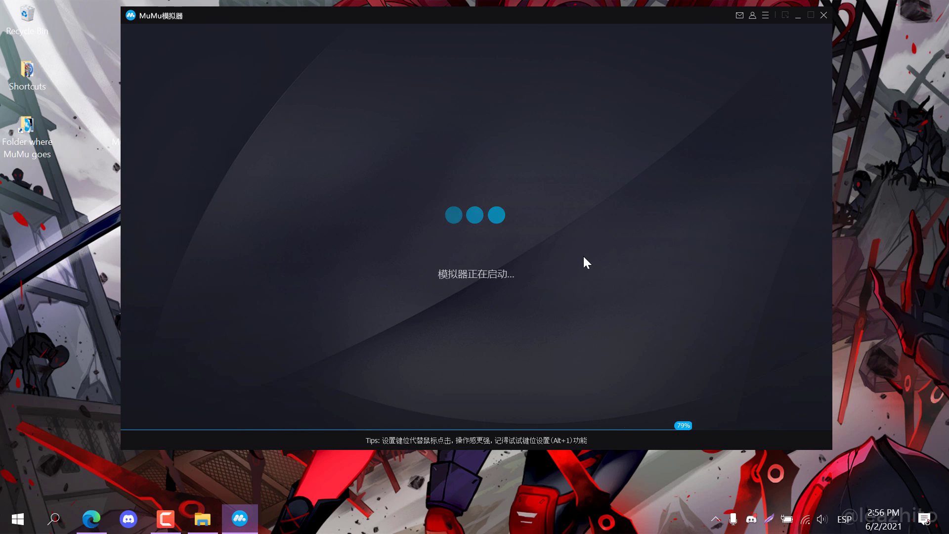
- Wait for MuMu to boot to its Chinese home screen, then close it and confirm quitting
drag(531, 20, 531, 23)
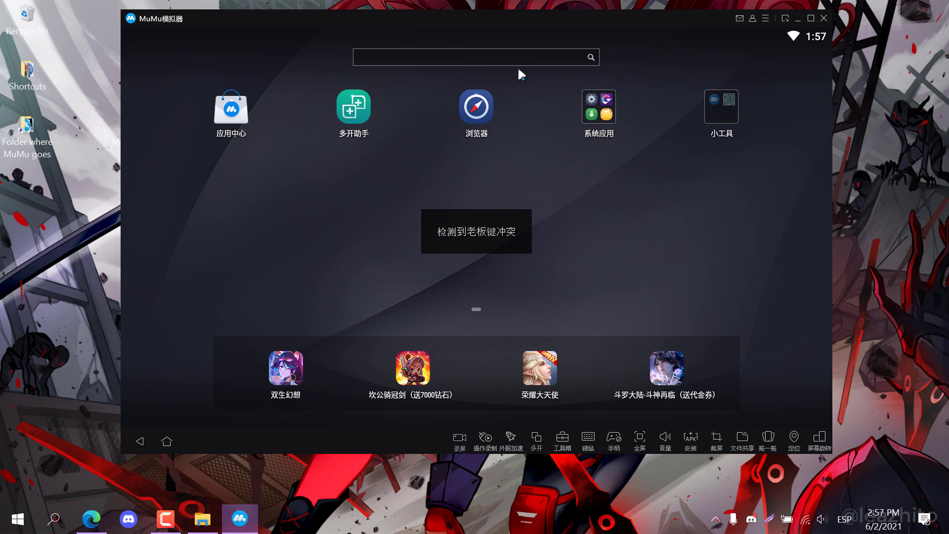
drag(529, 19, 519, 25)
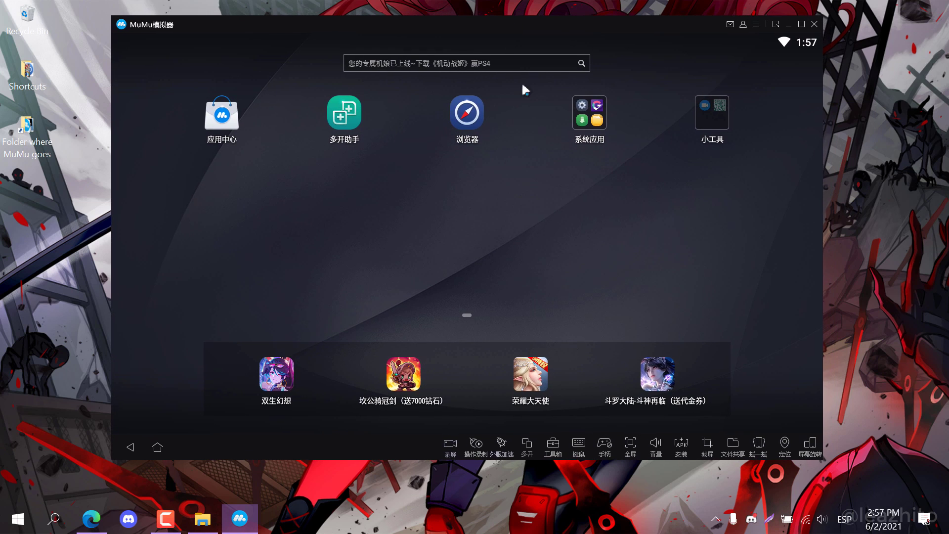
drag(512, 216, 600, 201)
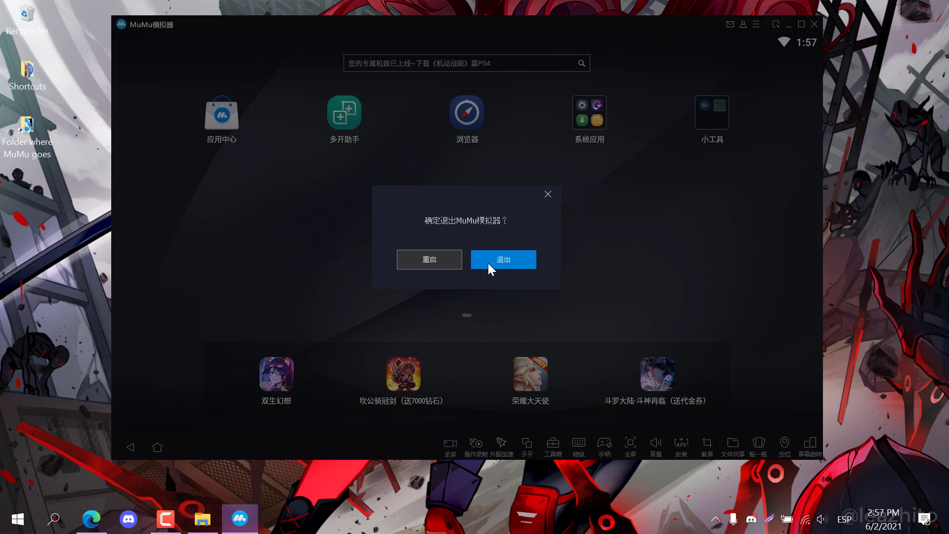
click(488, 263)
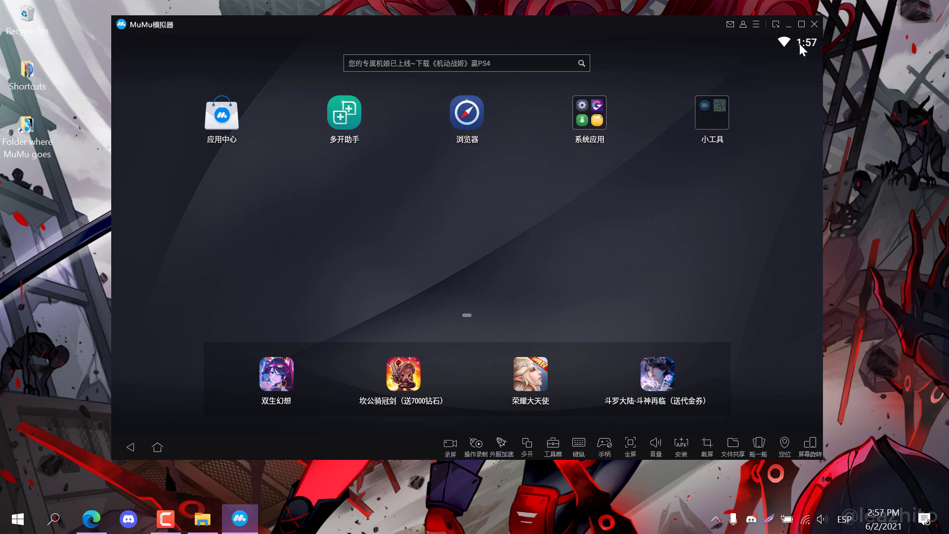
click(815, 24)
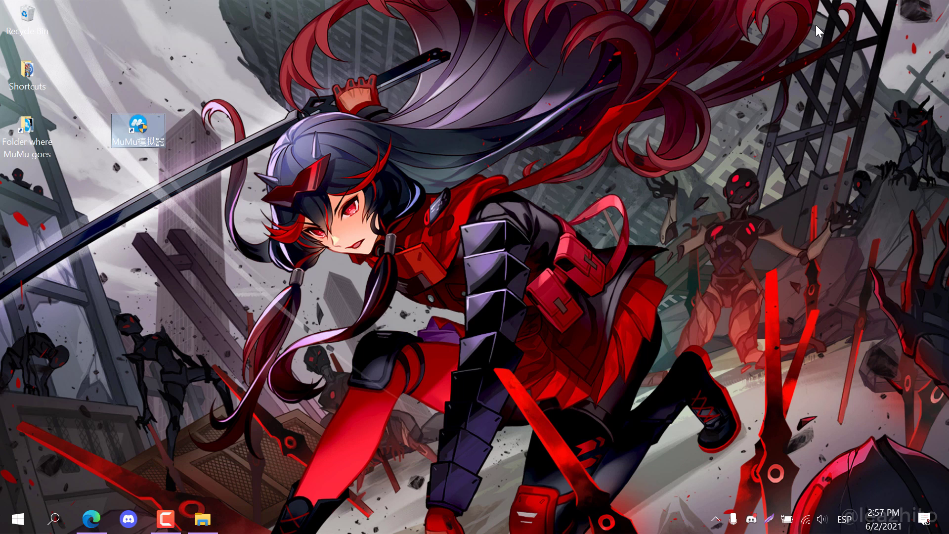
click(146, 126)
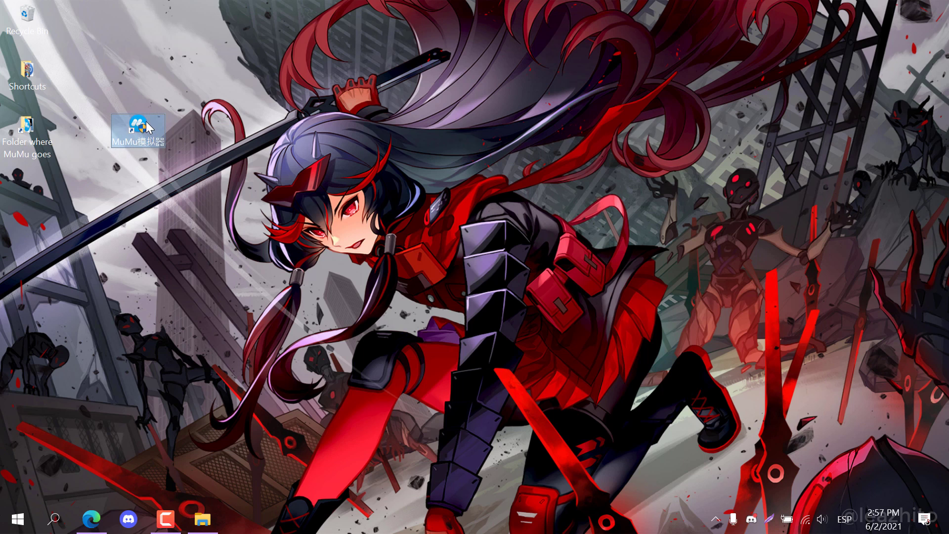
- Open the MuMu shortcut's file location and go into the language folder
right_click(147, 127)
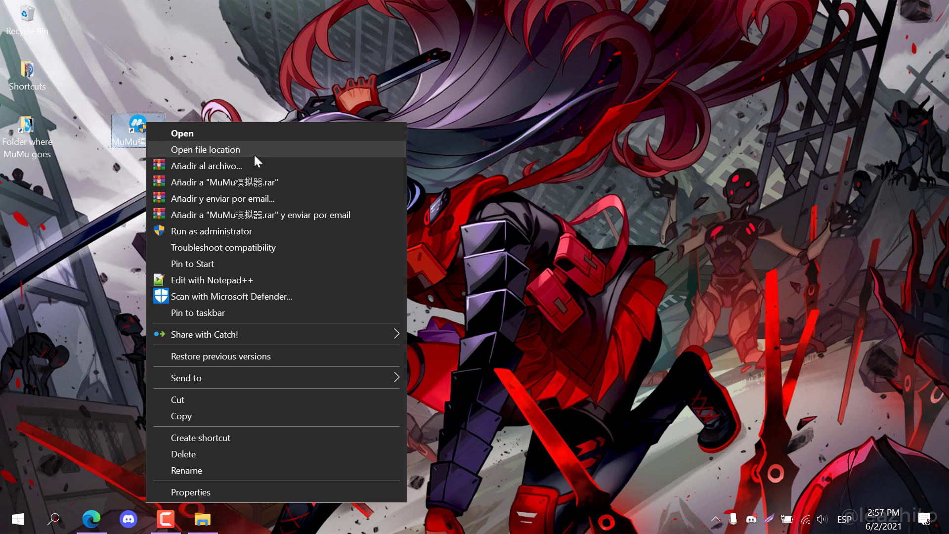
click(180, 149)
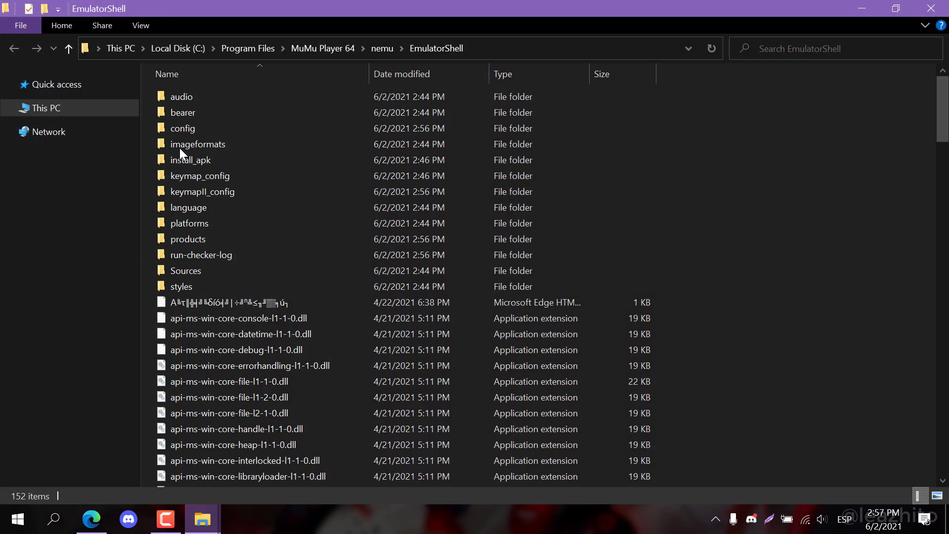
click(815, 293)
drag(942, 286, 900, 85)
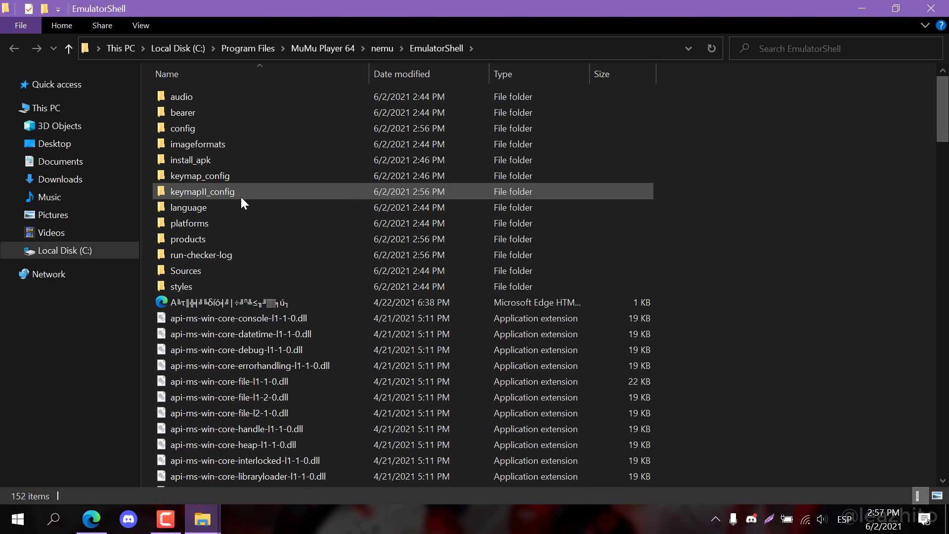
double_click(191, 206)
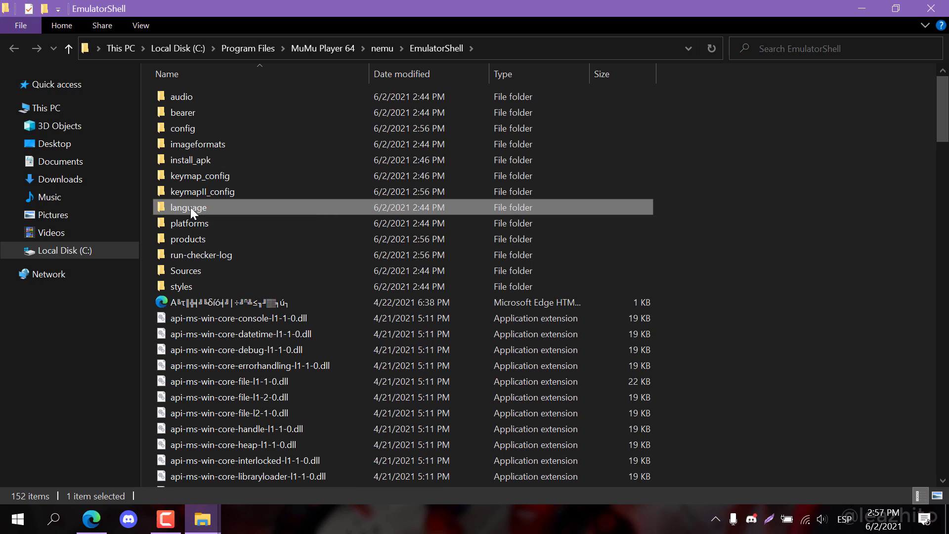
drag(201, 161, 182, 82)
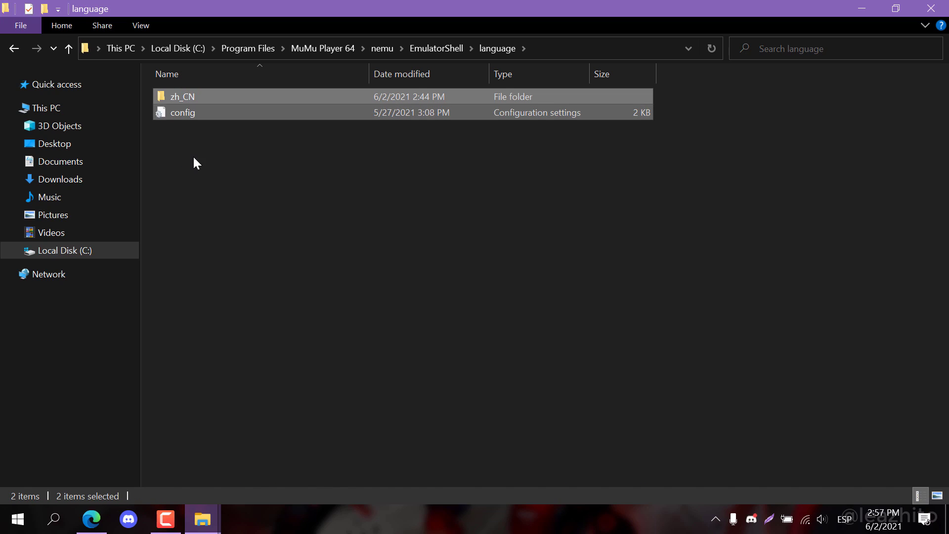
click(193, 158)
- Copy the language config file, paste a backup onto the desktop, and return to the folder
right_click(179, 113)
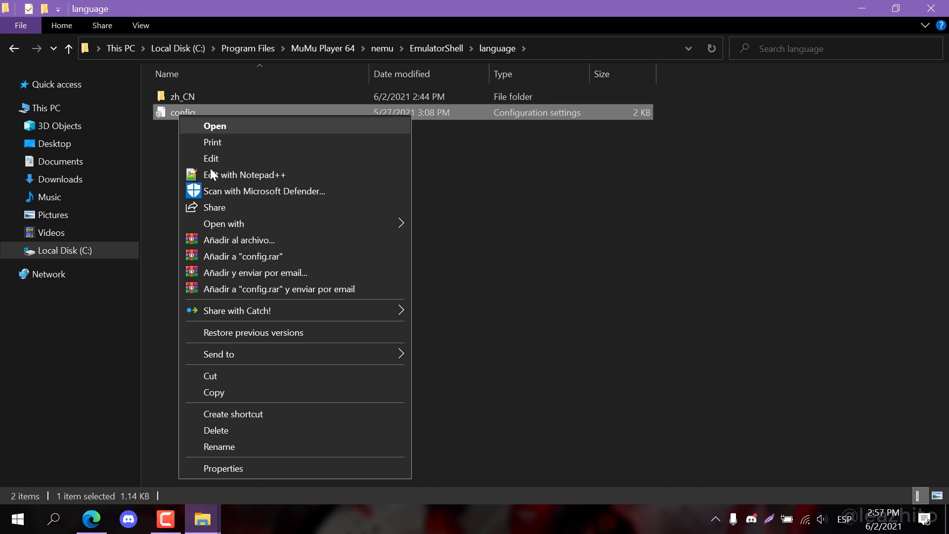
click(205, 393)
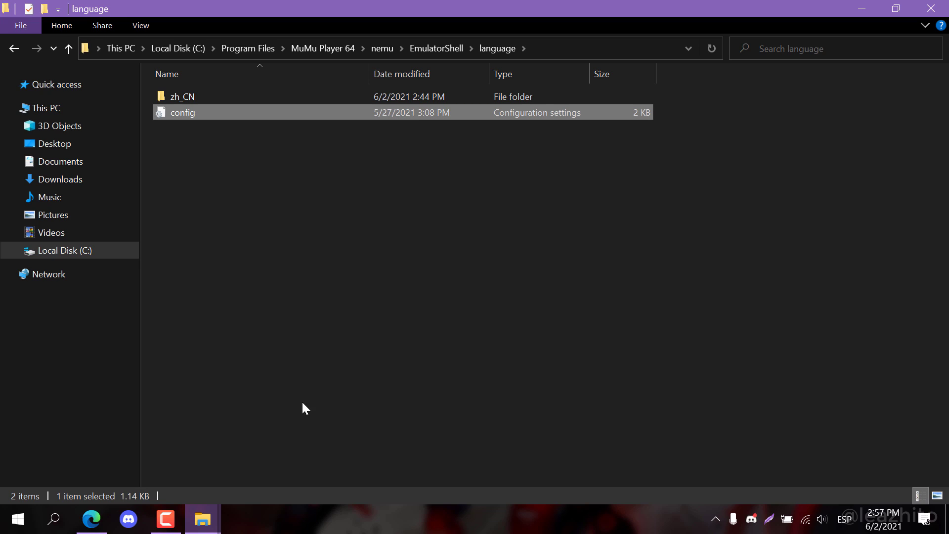
click(947, 524)
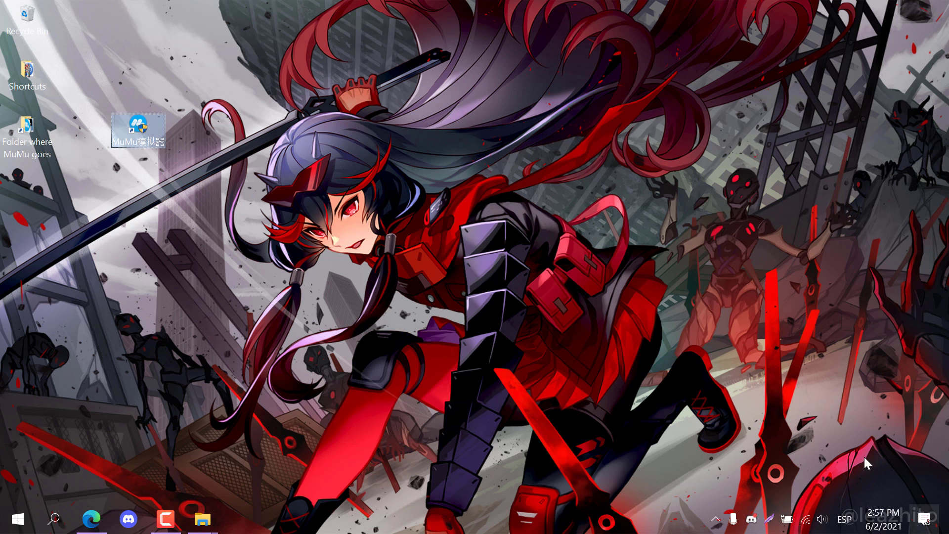
right_click(31, 209)
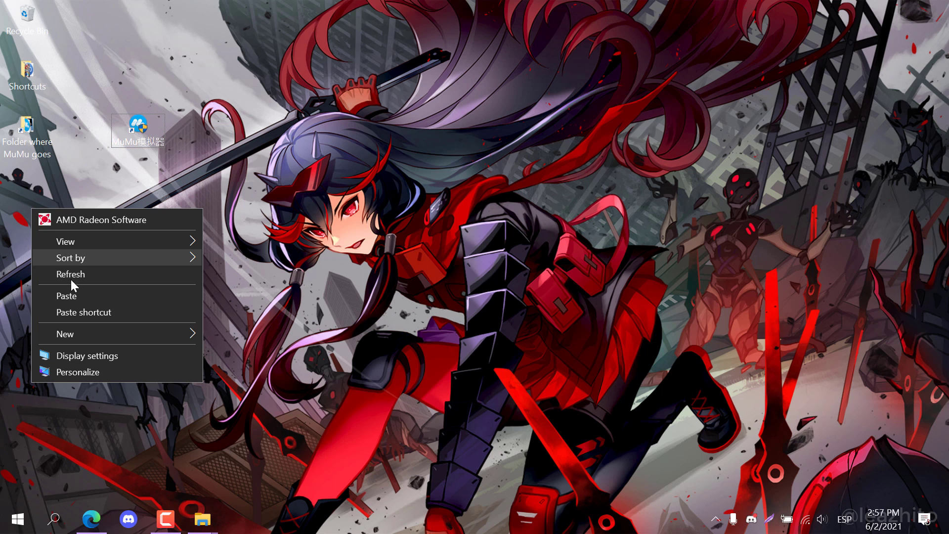
click(91, 298)
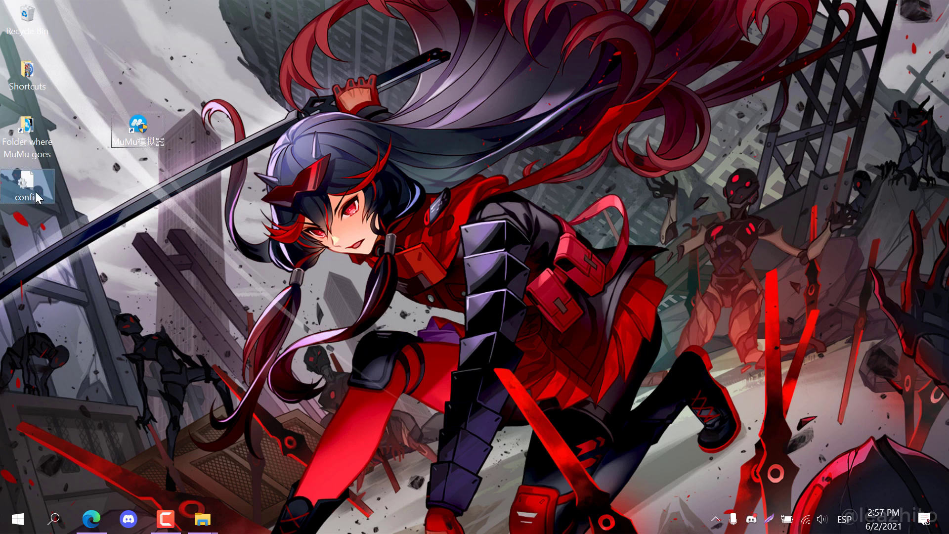
click(99, 209)
mouse_move(202, 519)
click(251, 467)
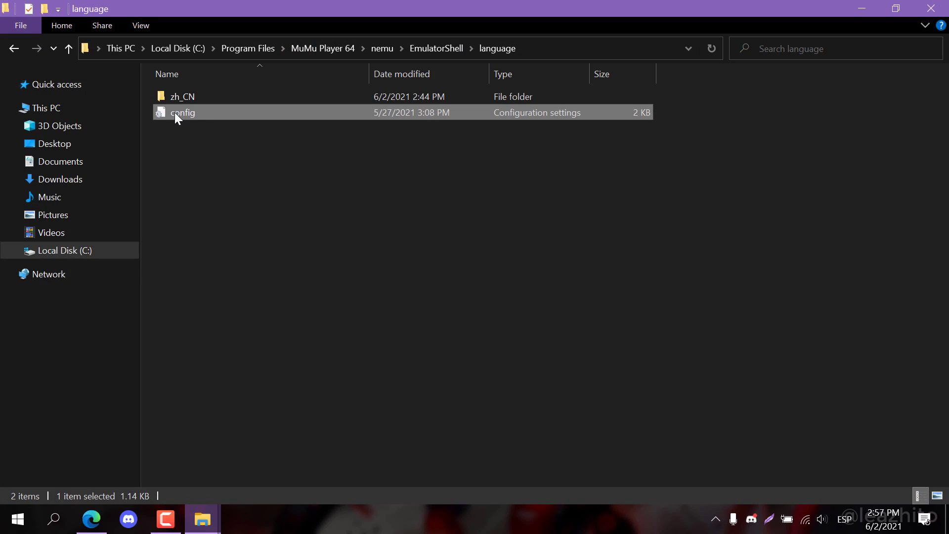
- Open config.ini in Notepad++ and delete the [zh_CN] block at the top
right_click(174, 112)
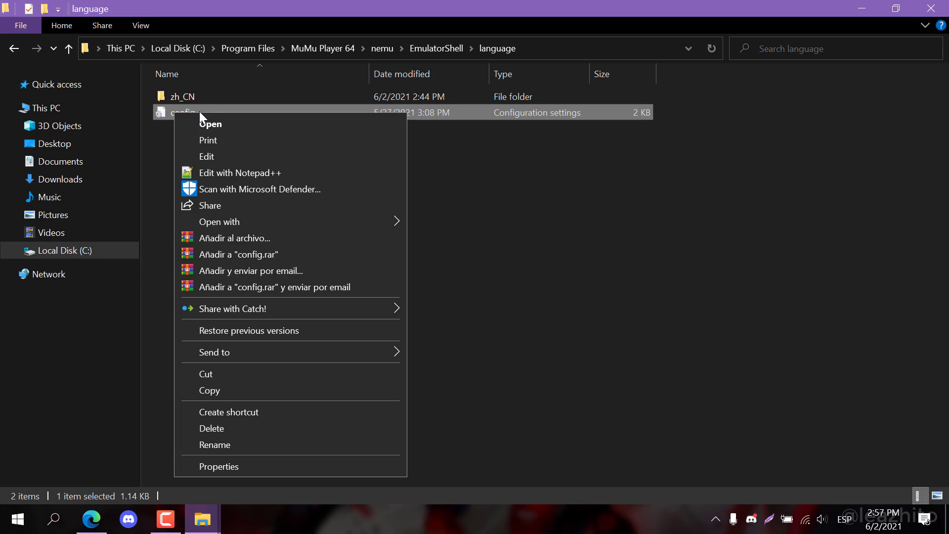
click(223, 173)
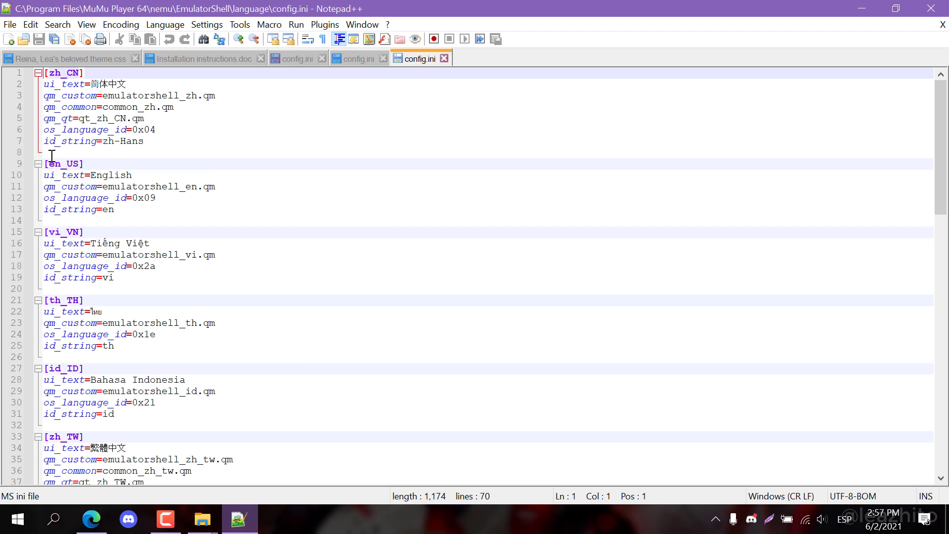
scroll(52, 156, down, 20)
scroll(134, 172, up, 20)
drag(114, 209, 32, 73)
click(61, 175)
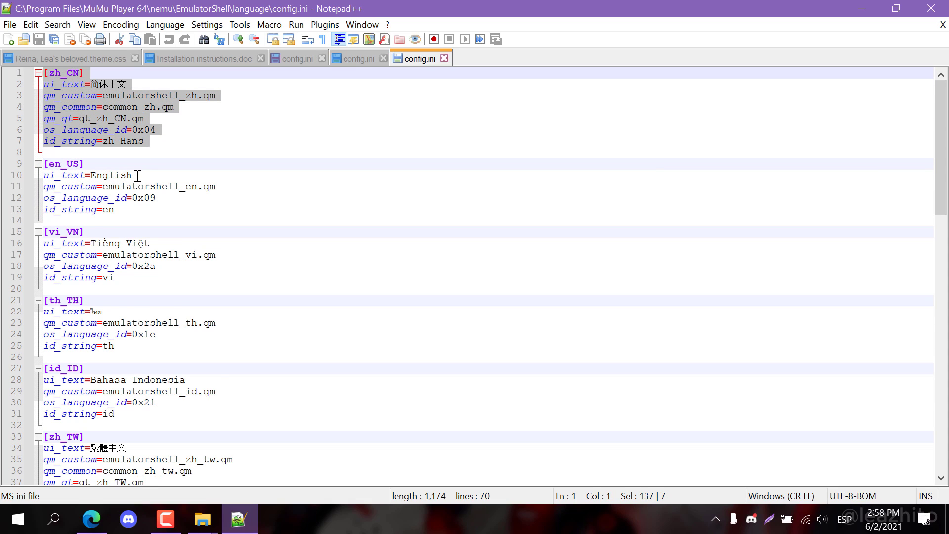
key(Delete)
key(Down)
key(BackSpace)
- Delete every language block after [en_US], then save and close Notepad++
drag(47, 127, 215, 339)
key(Delete)
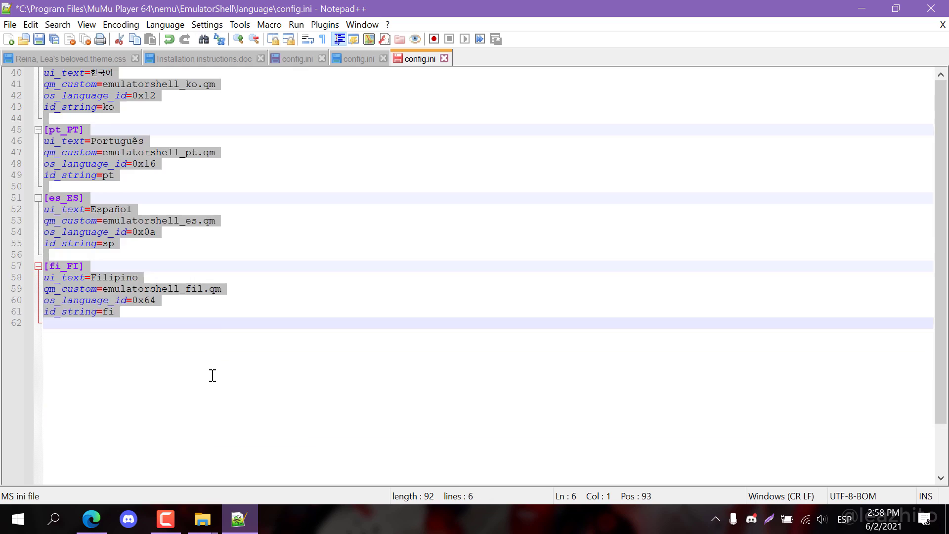
key(BackSpace)
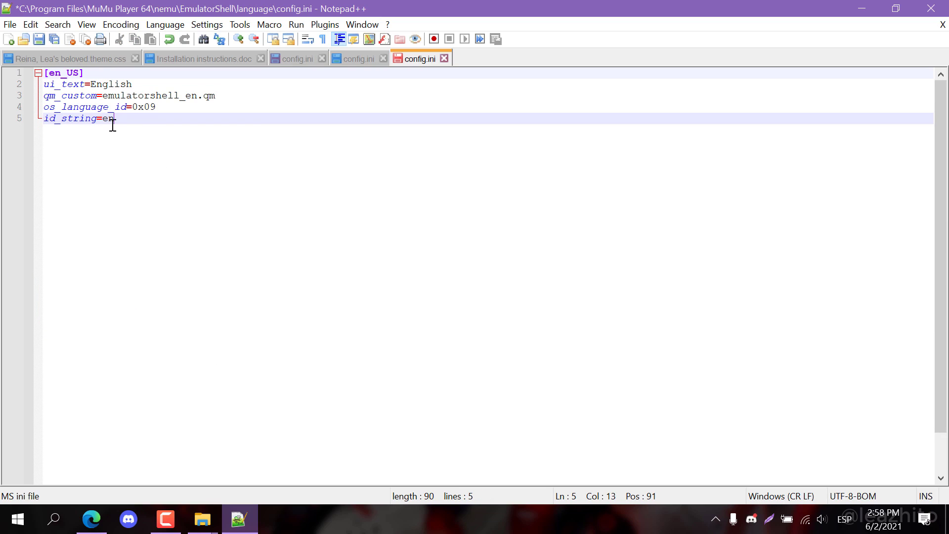
click(38, 40)
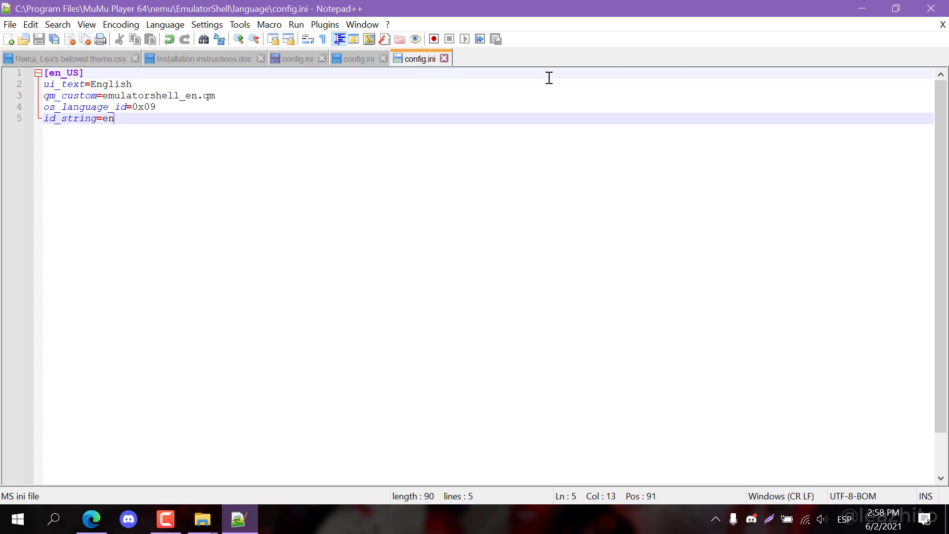
click(931, 9)
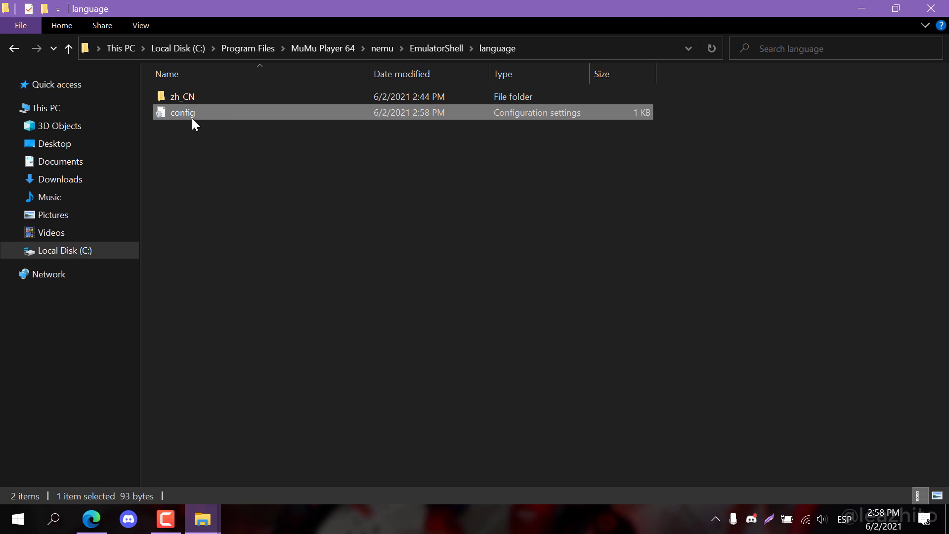
- View config in Notepad to confirm only the [en_US] block remains, then close it
right_click(188, 114)
click(218, 125)
double_click(278, 50)
drag(214, 131, 1, 20)
click(171, 133)
click(931, 8)
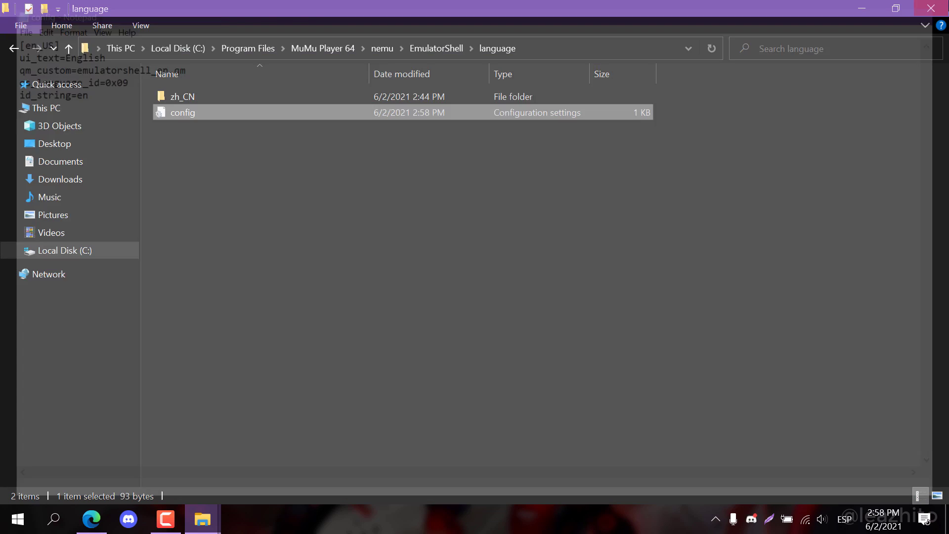
- Close the language folder and relaunch MuMu Player from the desktop, accepting UAC
click(928, 12)
double_click(143, 139)
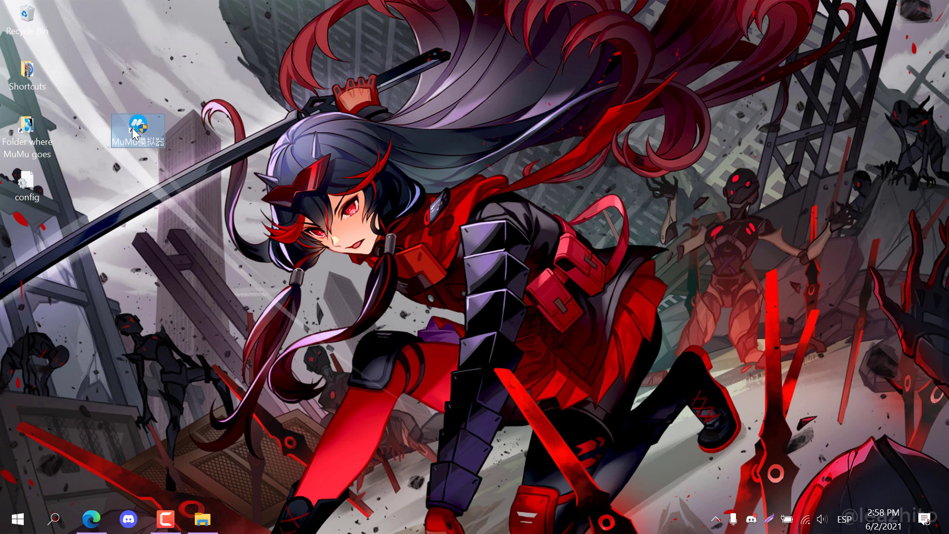
click(454, 355)
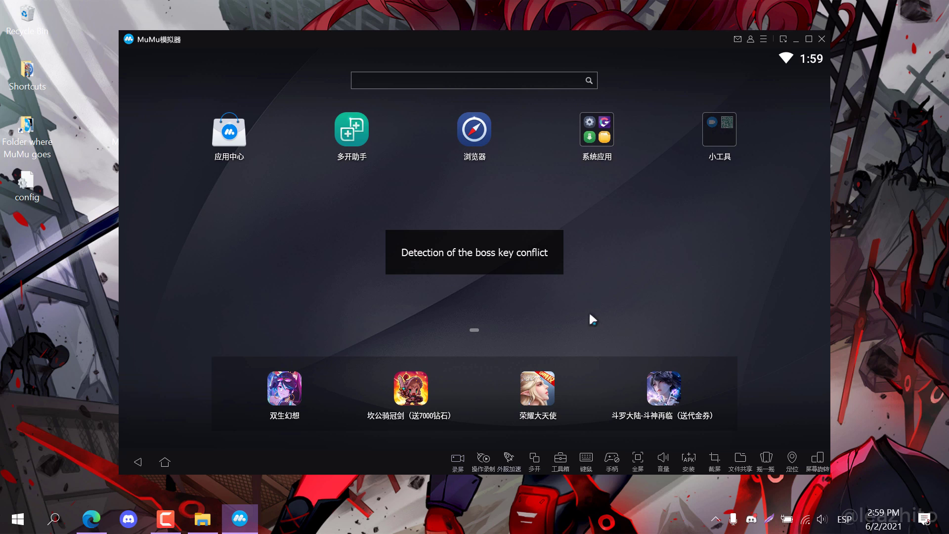
- In the emulator's Settings, change the boss key hotkey from Alt+Z to Ctrl+L
click(764, 38)
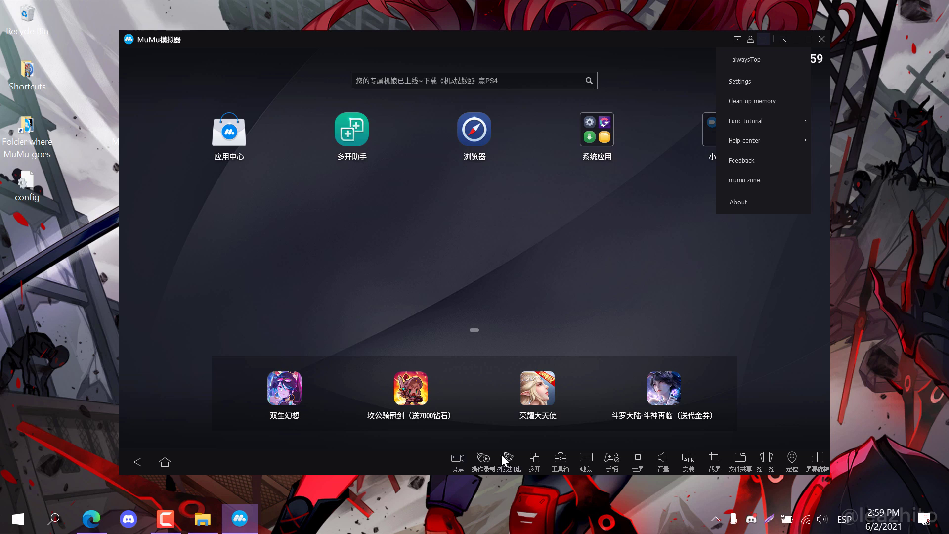
click(742, 82)
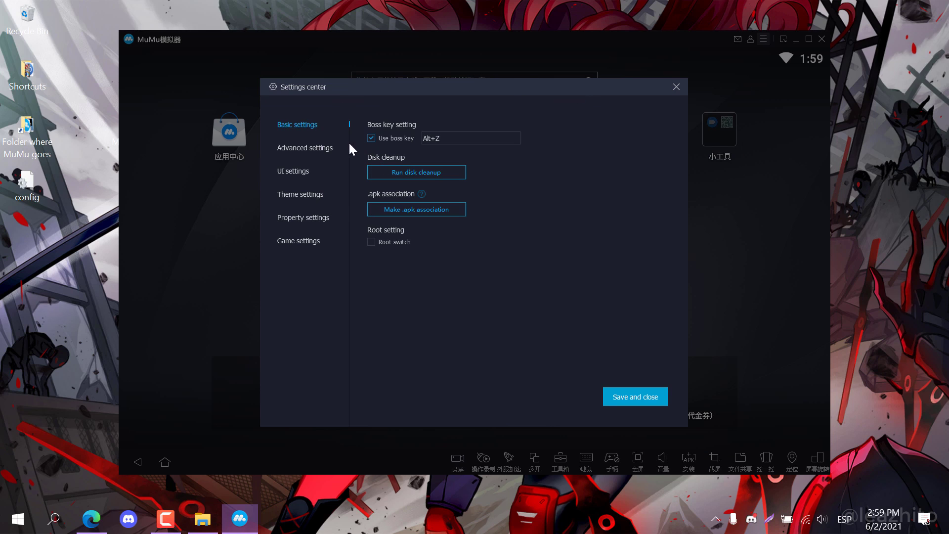
click(443, 138)
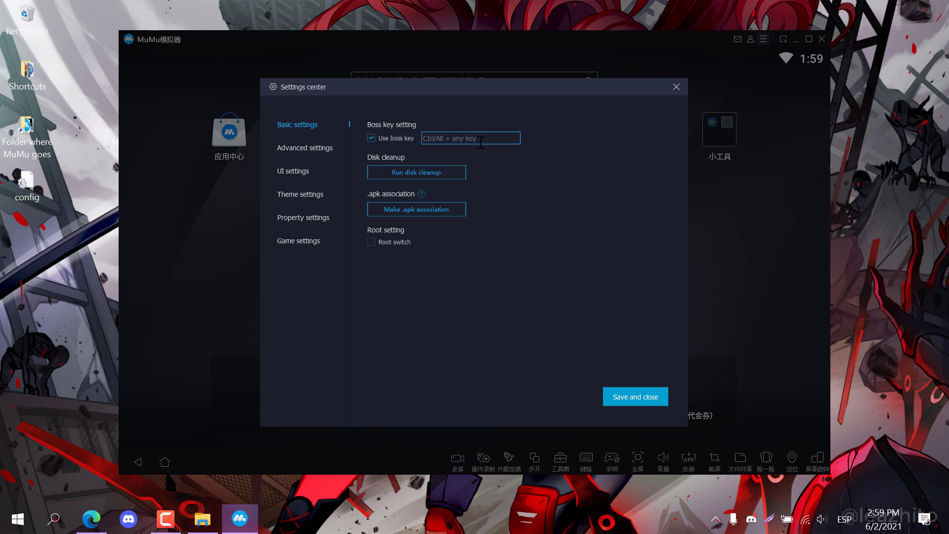
key(ctrl+l)
click(594, 149)
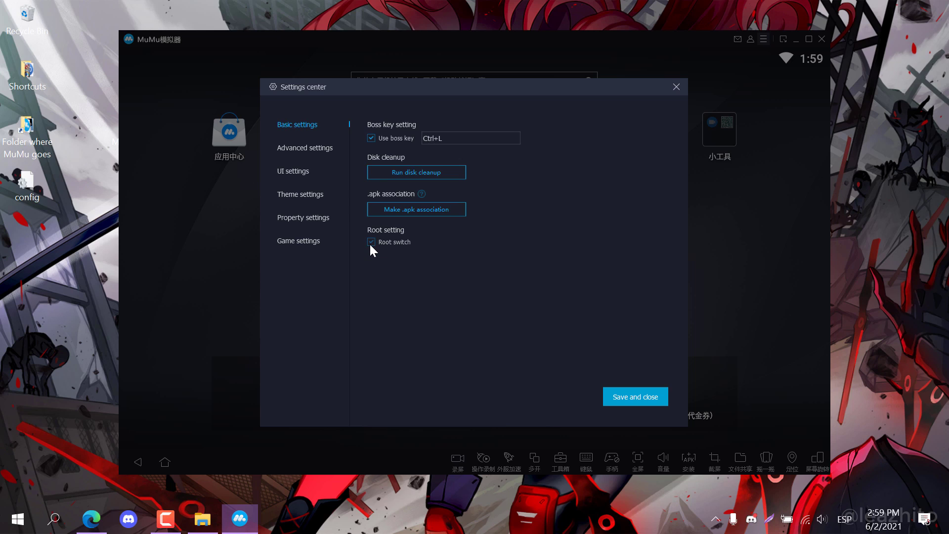
- Review the Advanced, UI, Theme wallpaper, Phone property and Game settings pages, then save
click(307, 149)
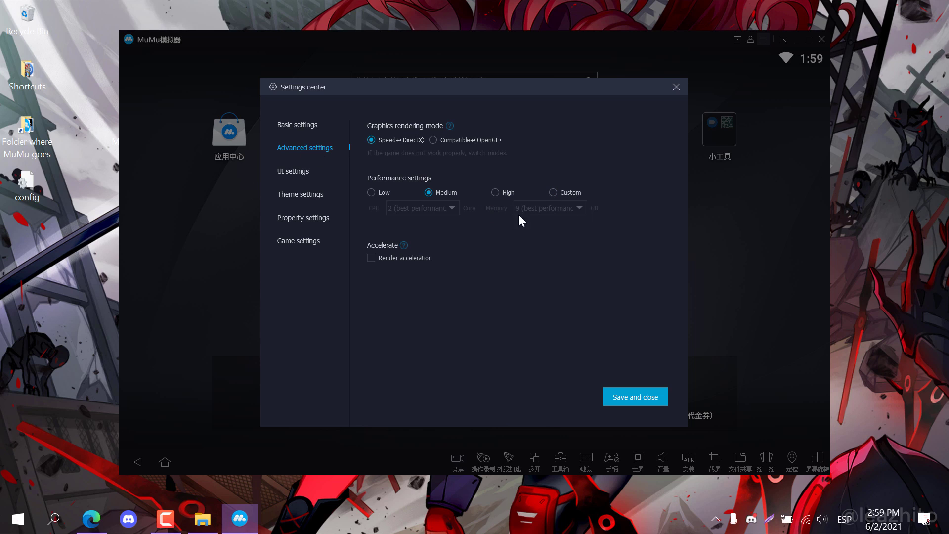
click(288, 174)
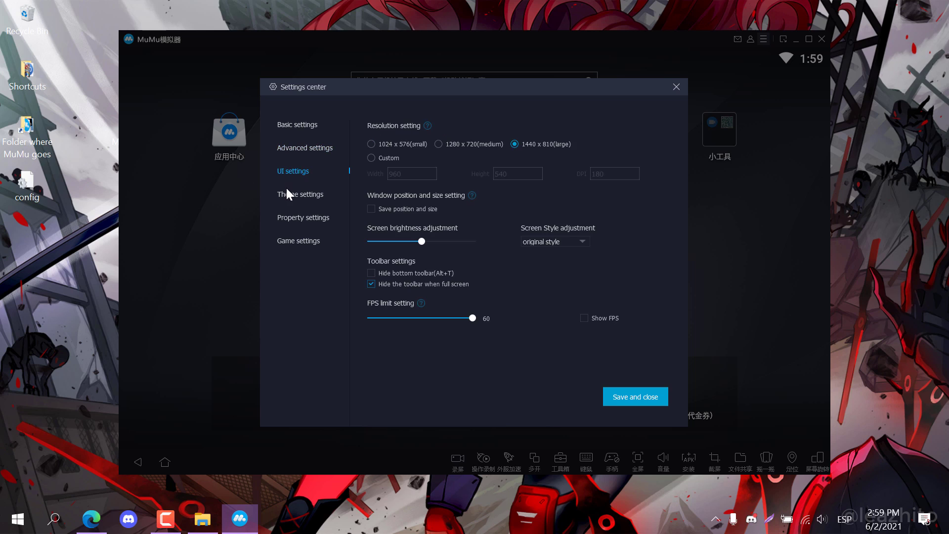
click(289, 196)
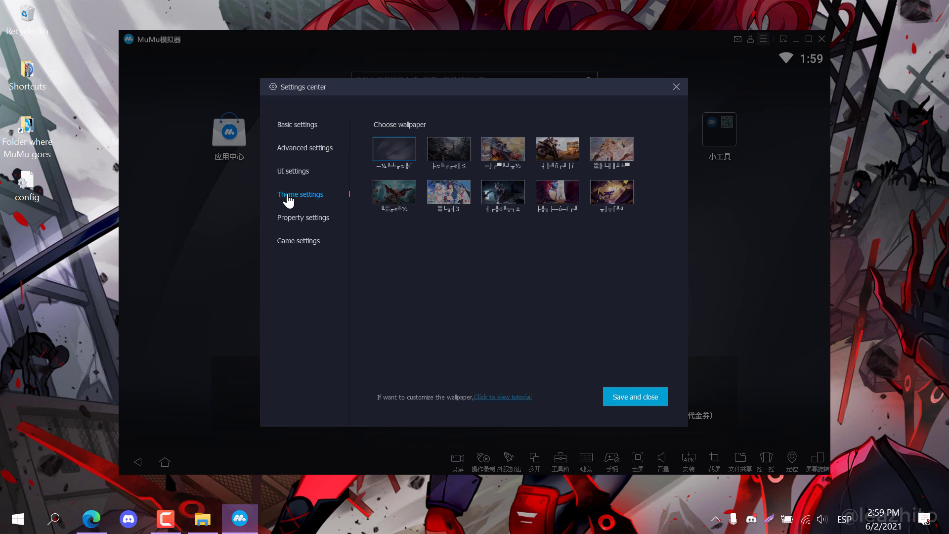
click(294, 219)
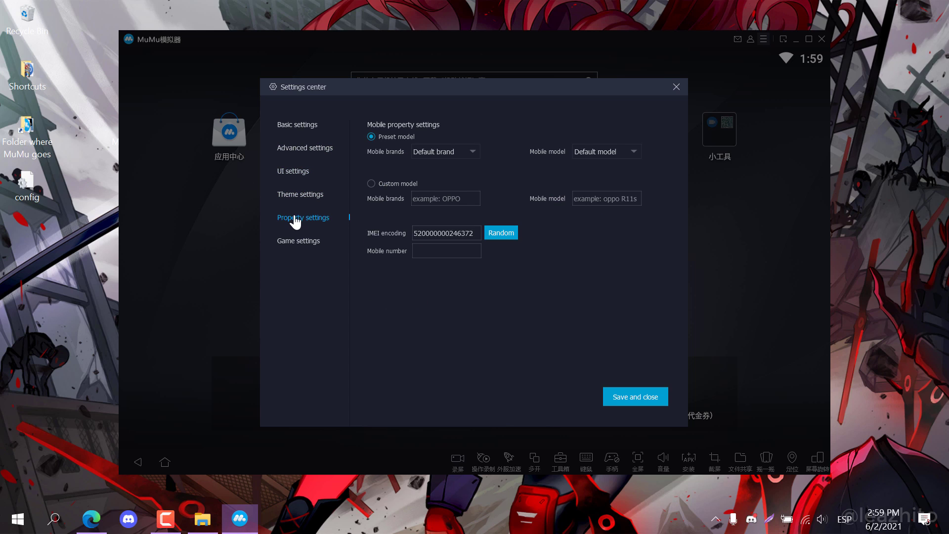
click(297, 243)
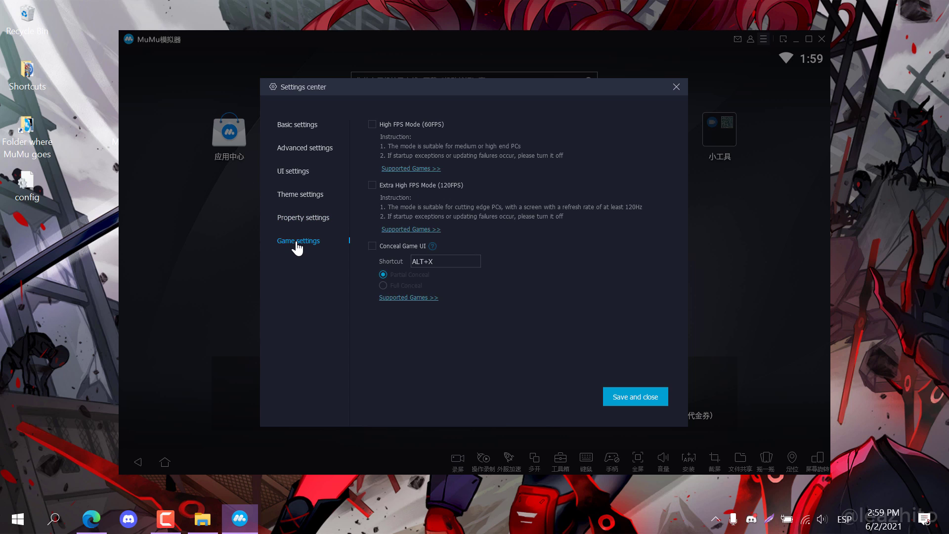
click(639, 399)
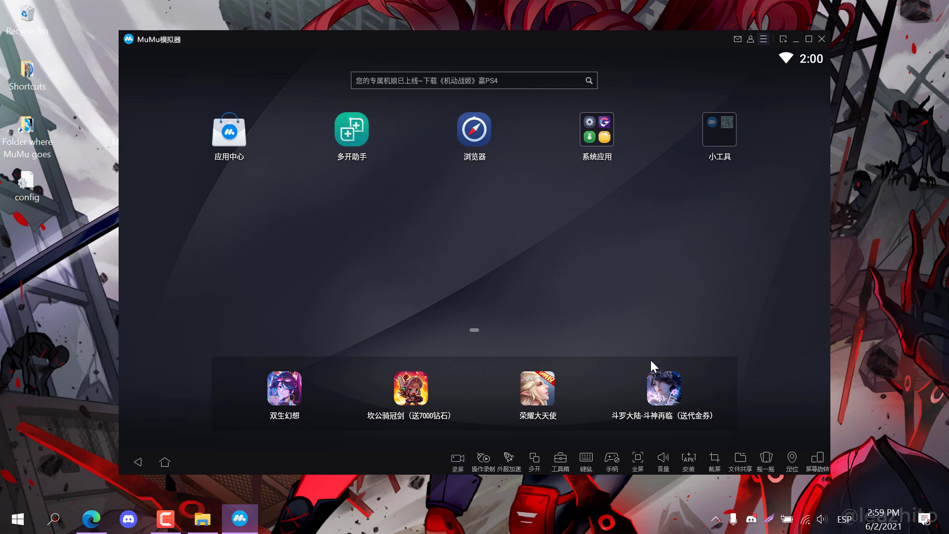
- Set the Android language to English under Settings > Language and input, then close Settings
click(593, 136)
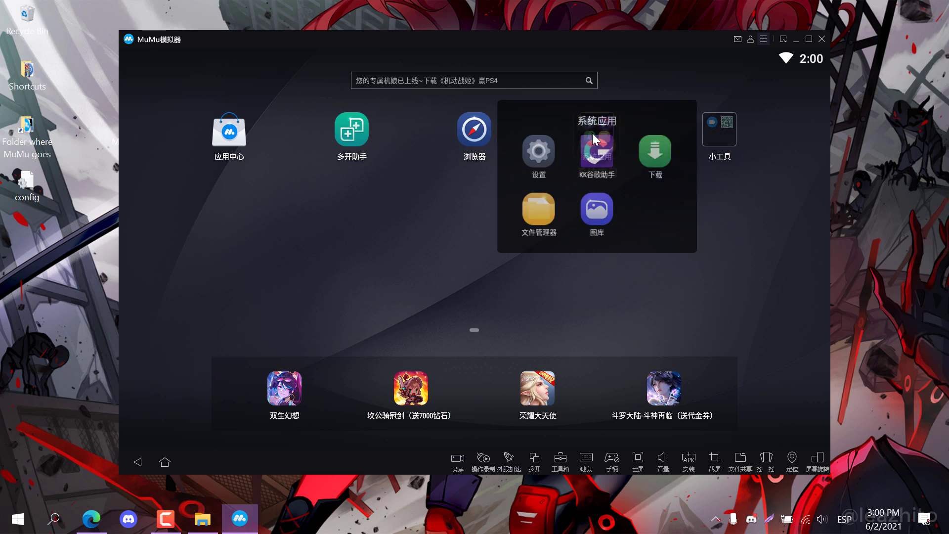
click(533, 158)
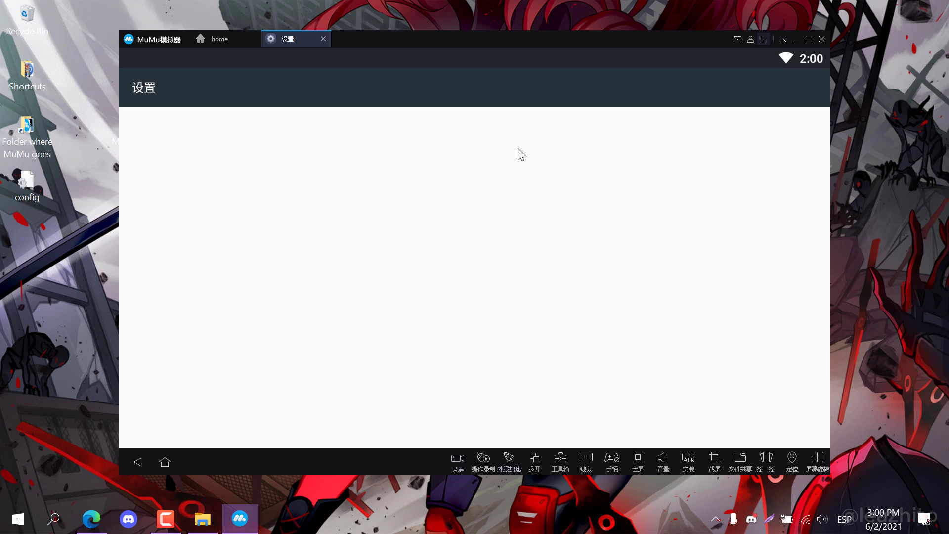
drag(550, 396, 567, 123)
click(596, 374)
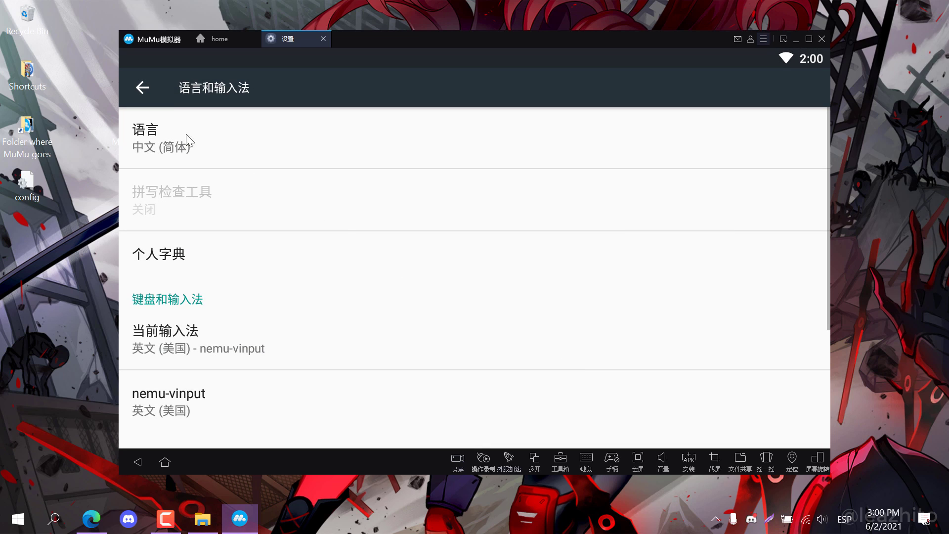
click(222, 129)
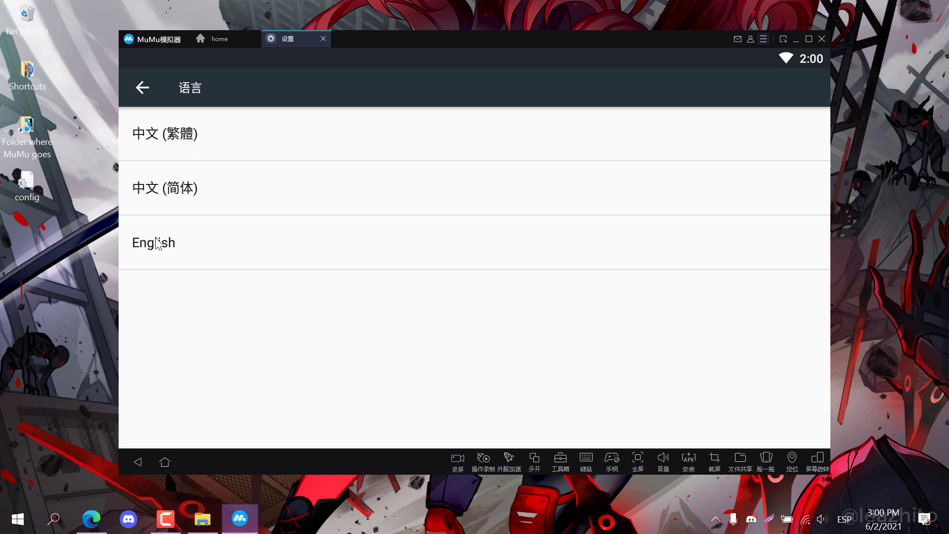
click(181, 244)
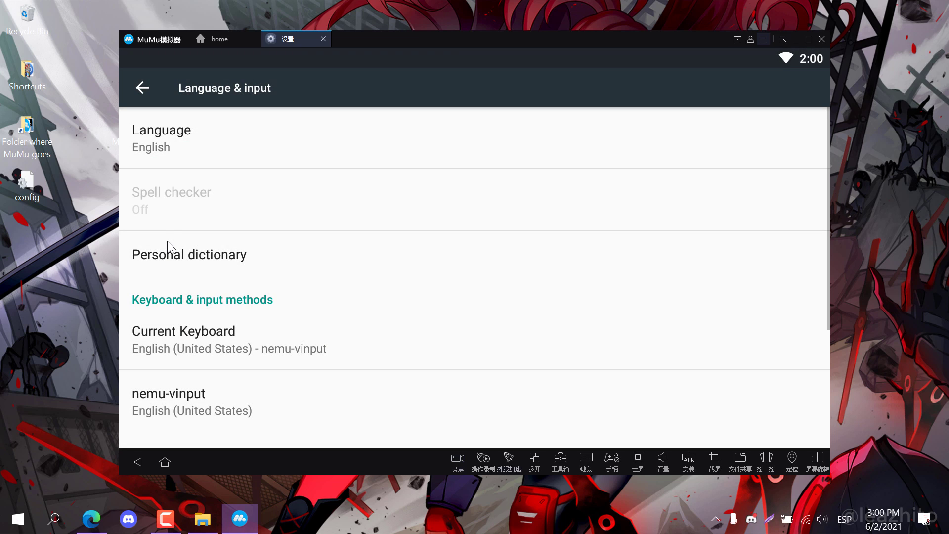
click(324, 39)
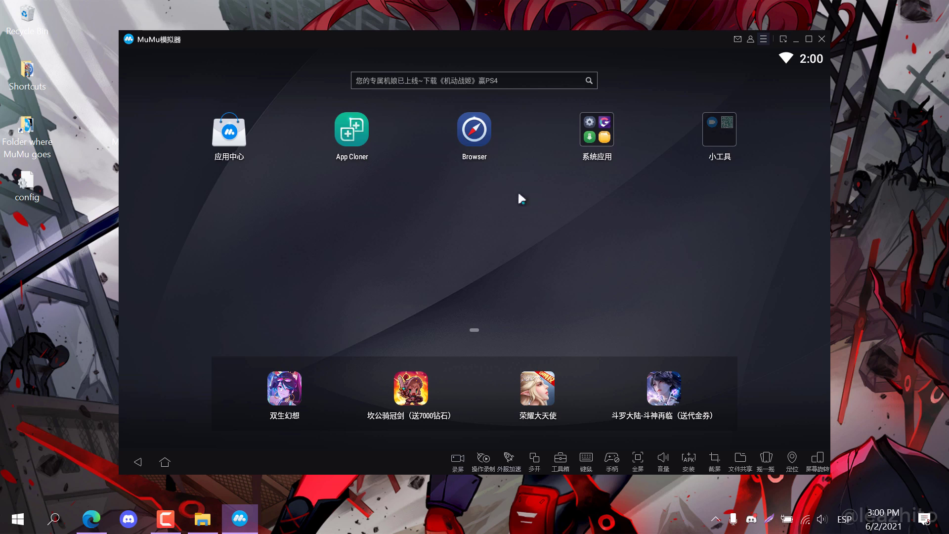